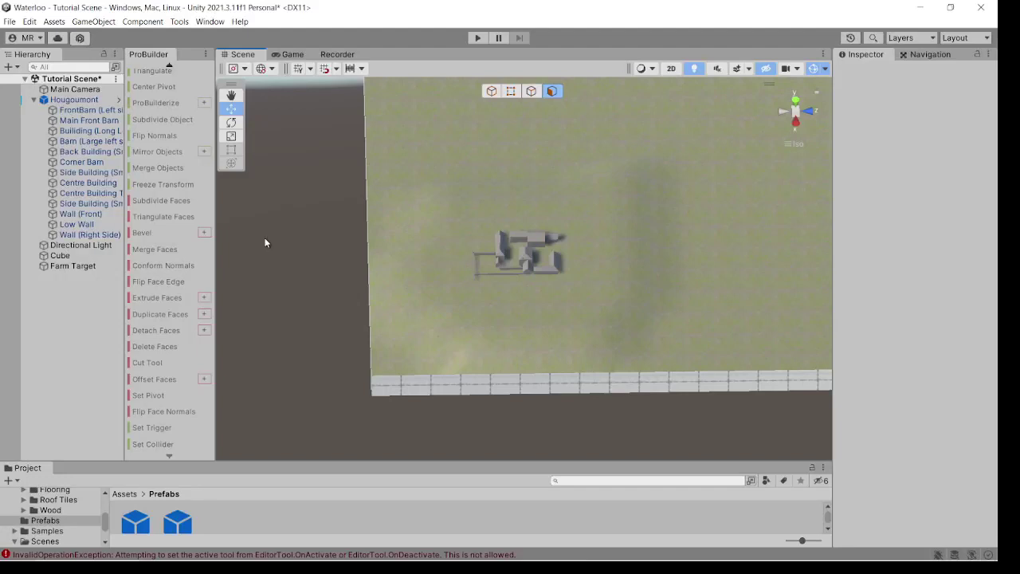
Collapse the Hougoumont group and examine the farm buildings and surrounding terrain from several angles
left_click(33, 100)
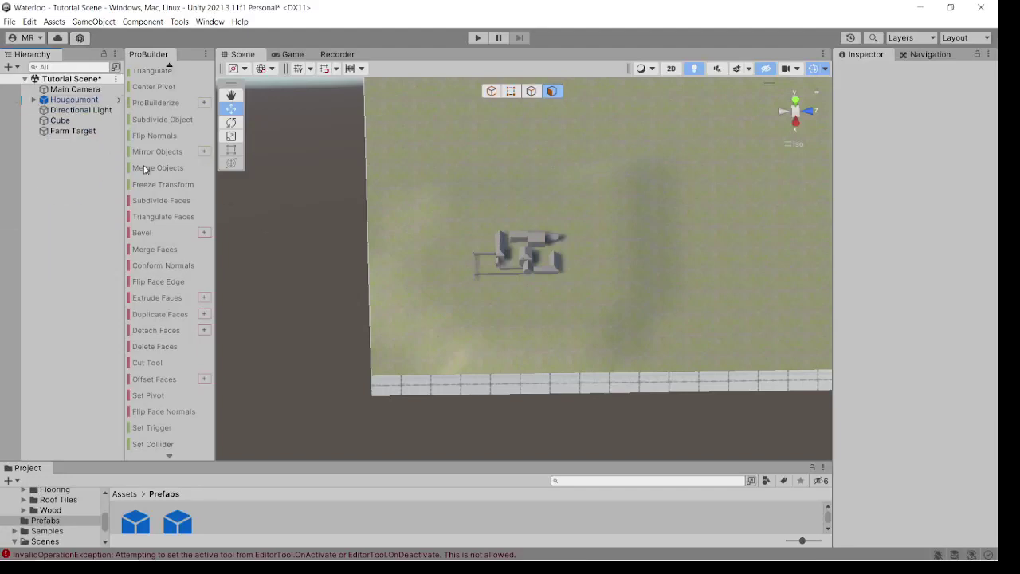
left_click_drag(453, 234, 502, 197, "alt")
scroll(501, 257, "up", 3)
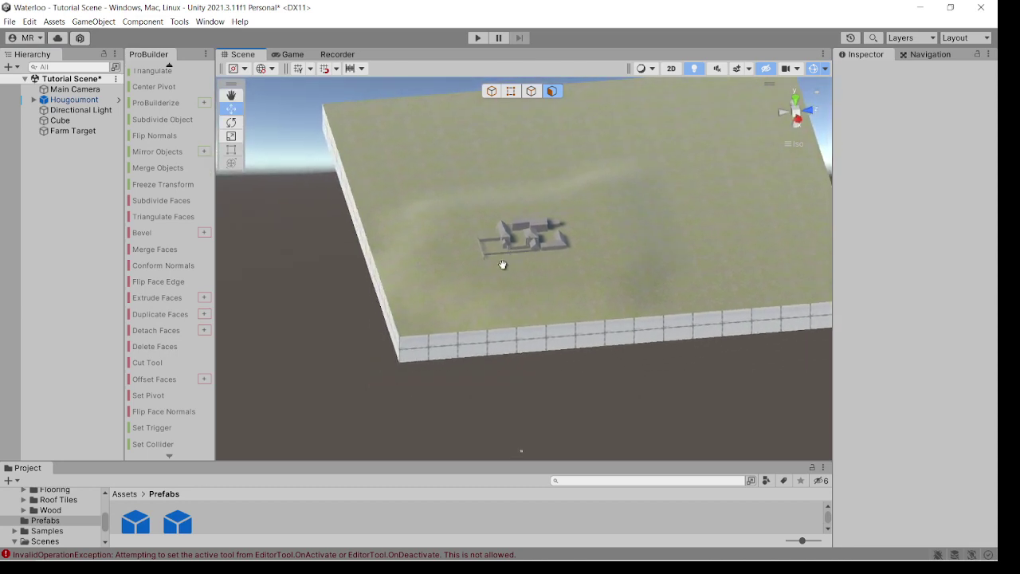
mouse_move(506, 267)
left_mouse_down("alt")
mouse_move(535, 258)
mouse_move(519, 228)
mouse_move(532, 222)
mouse_move(455, 268)
mouse_move(494, 263)
left_mouse_up("alt")
scroll(164, 85, "up", 5)
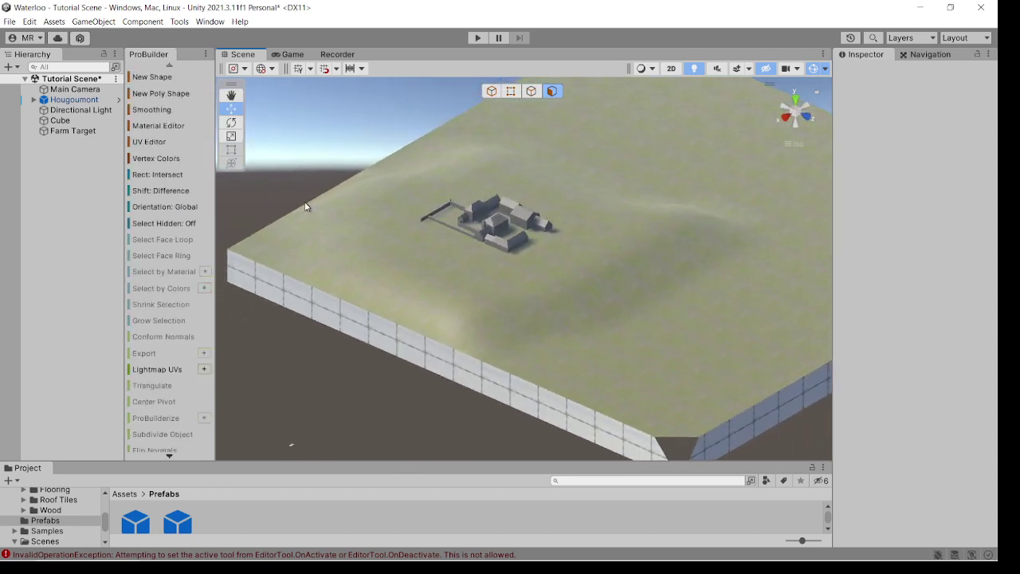
left_click_drag(308, 205, 553, 289, "alt")
scroll(545, 293, "down", 4)
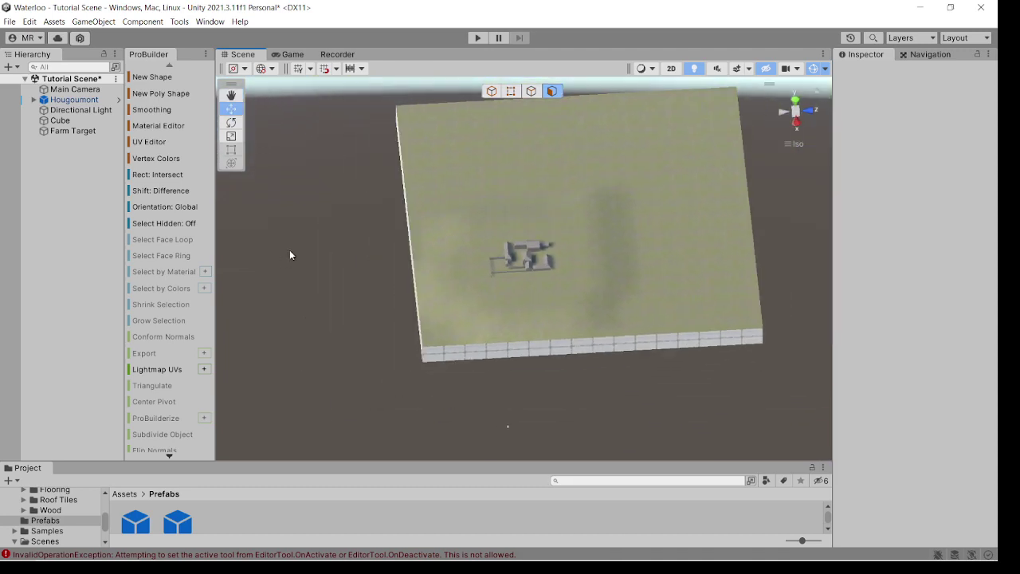
Delete the Hougoumont, Cube and Farm Target objects from the scene
left_click(72, 100)
key("Delete")
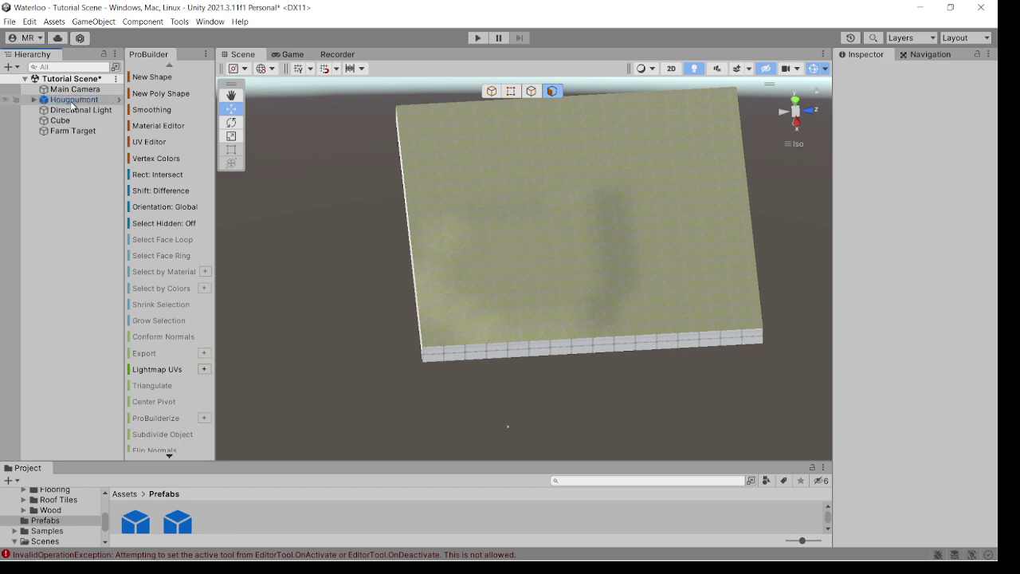
left_click(62, 120)
key("Delete")
key("Delete")
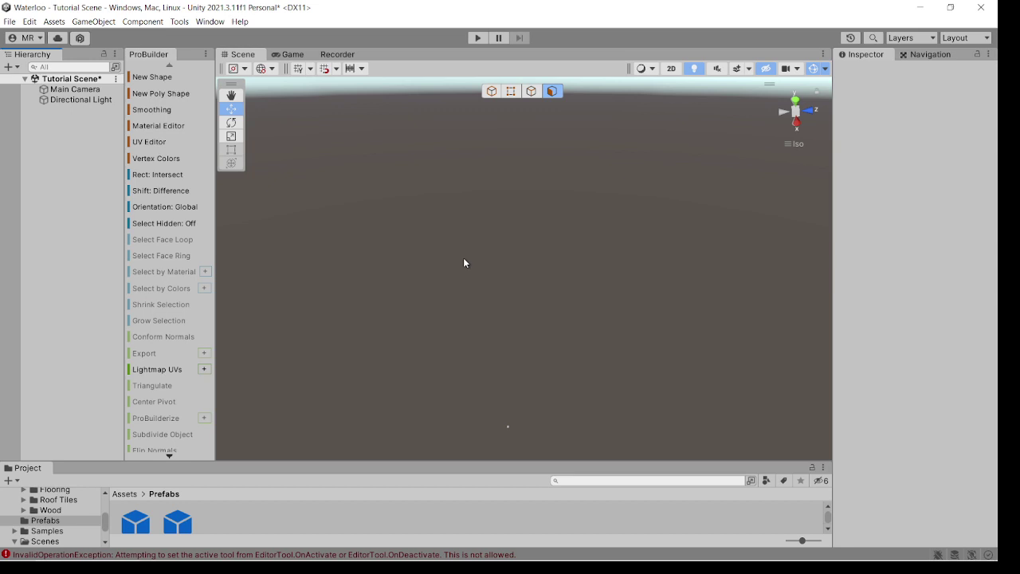
Create a ProBuilder cube sized 10 × 1 × 10 in the empty scene
key("ctrl+shift+k")
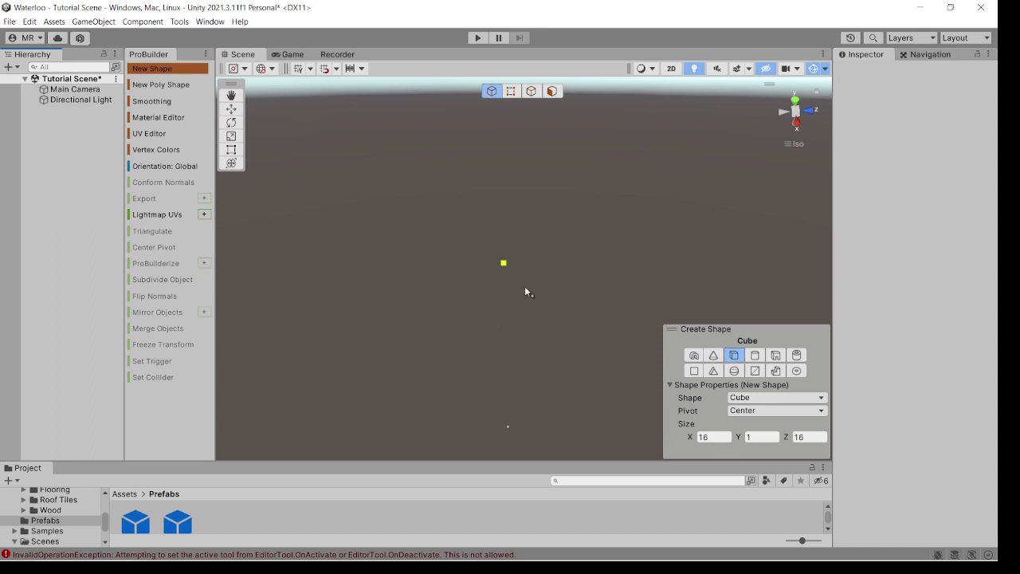
left_click(732, 439)
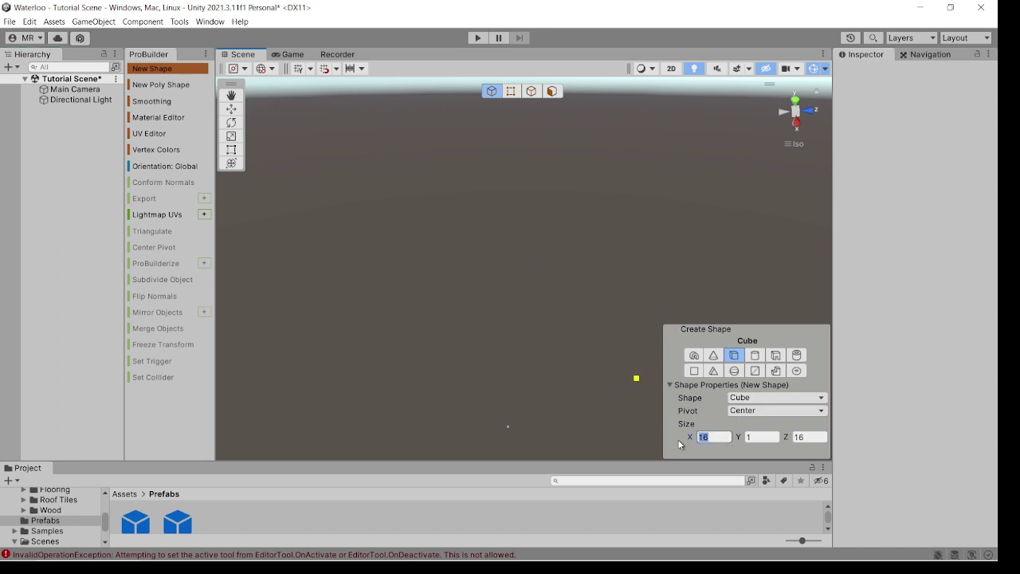
type("10")
key("Tab")
key("Tab")
type("1")
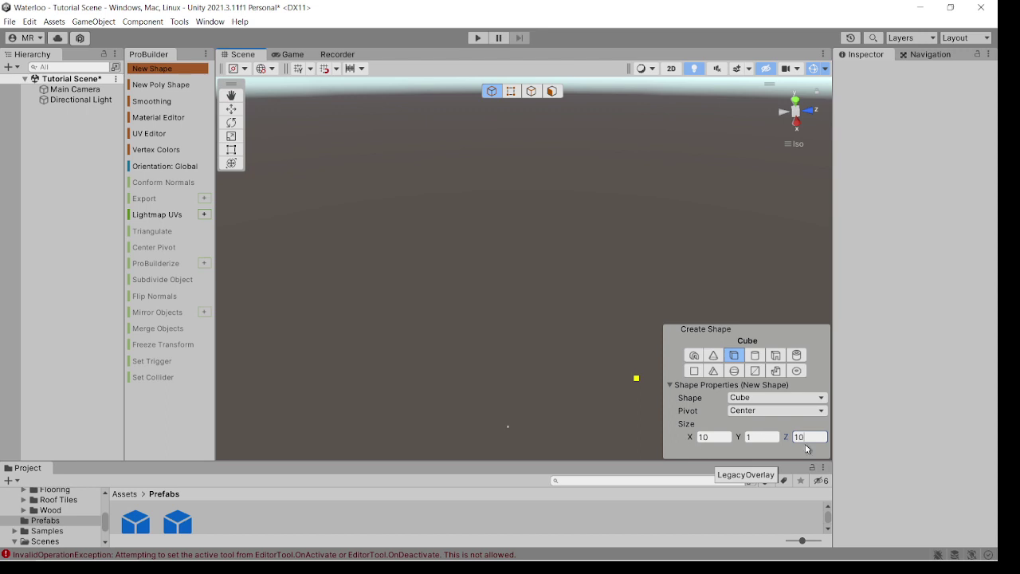
left_click(413, 300)
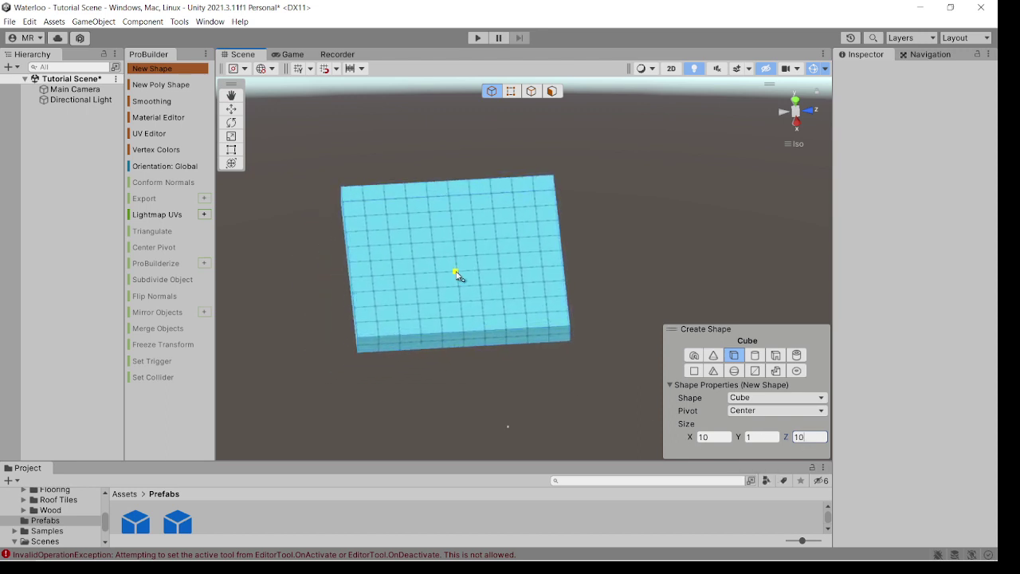
left_click(446, 279)
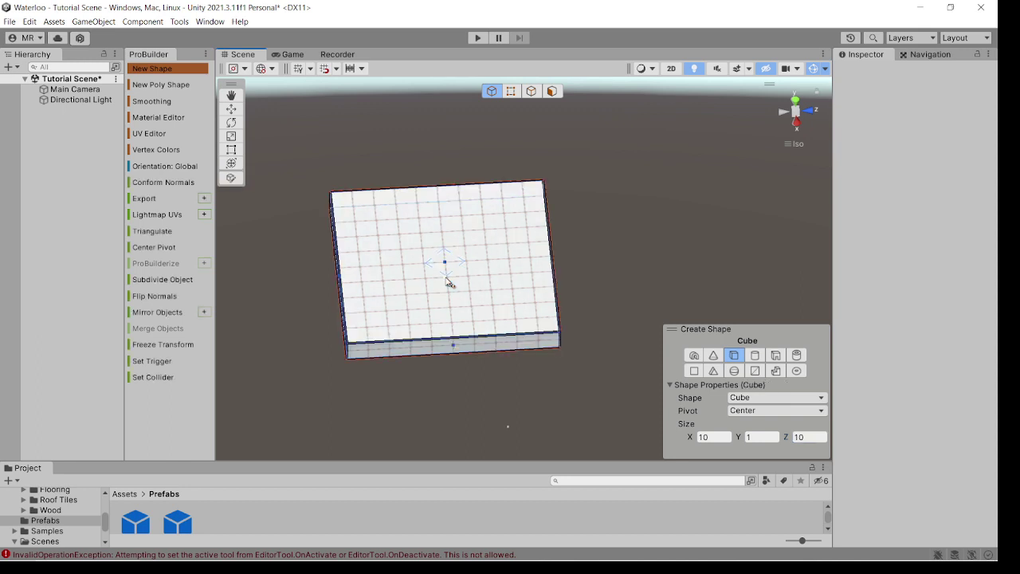
left_click_drag(579, 328, 569, 325, "alt")
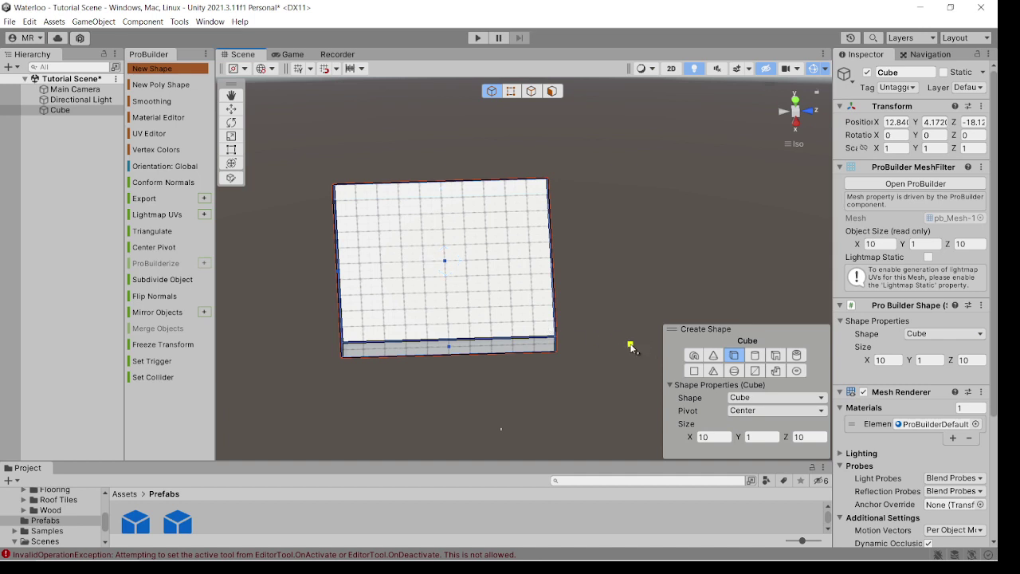
key("Escape")
Select the top face of the 10 × 10 cube and subdivide it twice
left_click_drag(609, 305, 605, 270, "alt")
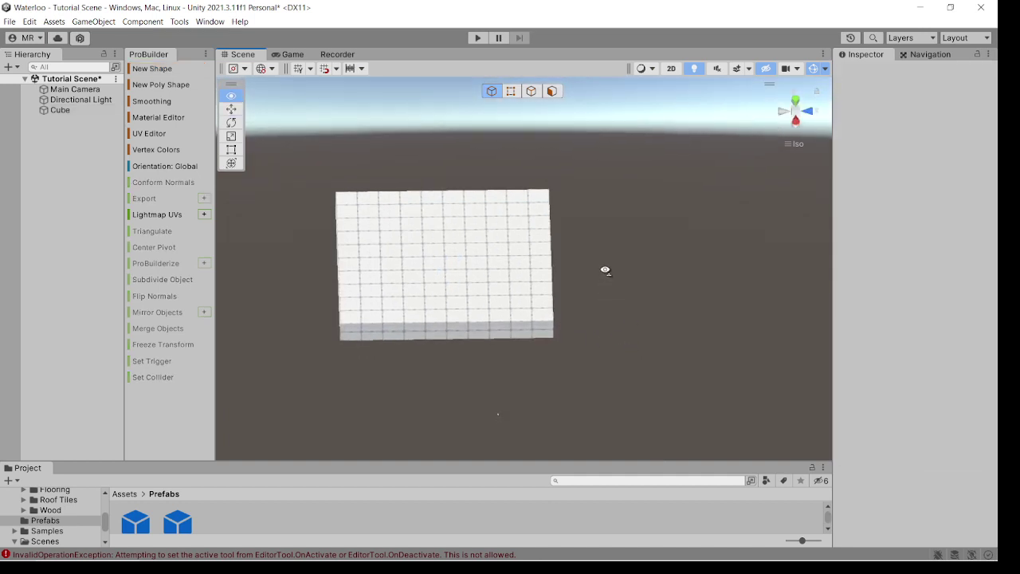
scroll(530, 261, "up", 3)
middle_click_drag(510, 259, 587, 308)
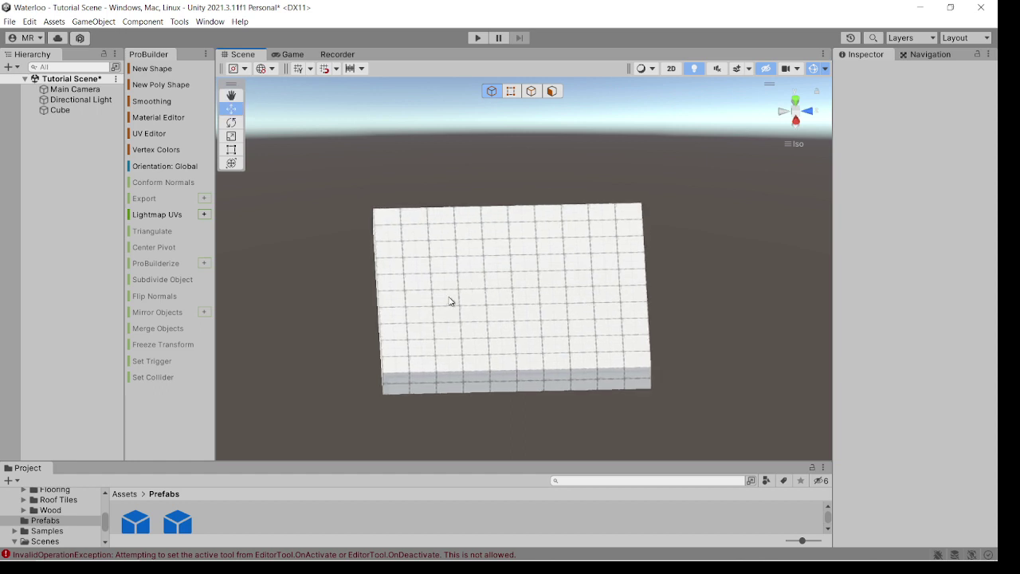
left_click(553, 92)
left_click(519, 239)
left_click_drag(456, 278, 454, 304, "alt")
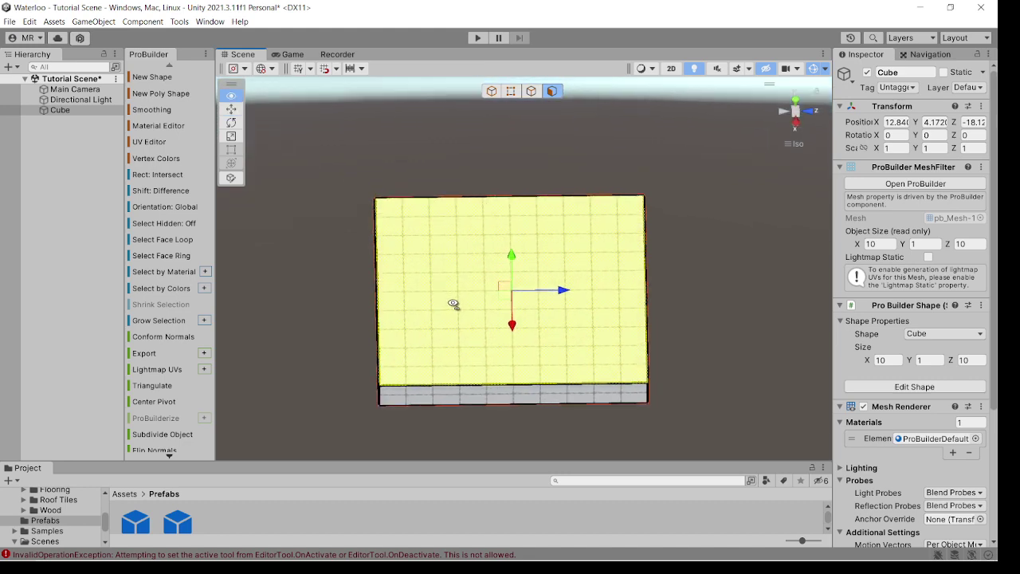
scroll(171, 319, "down", 5)
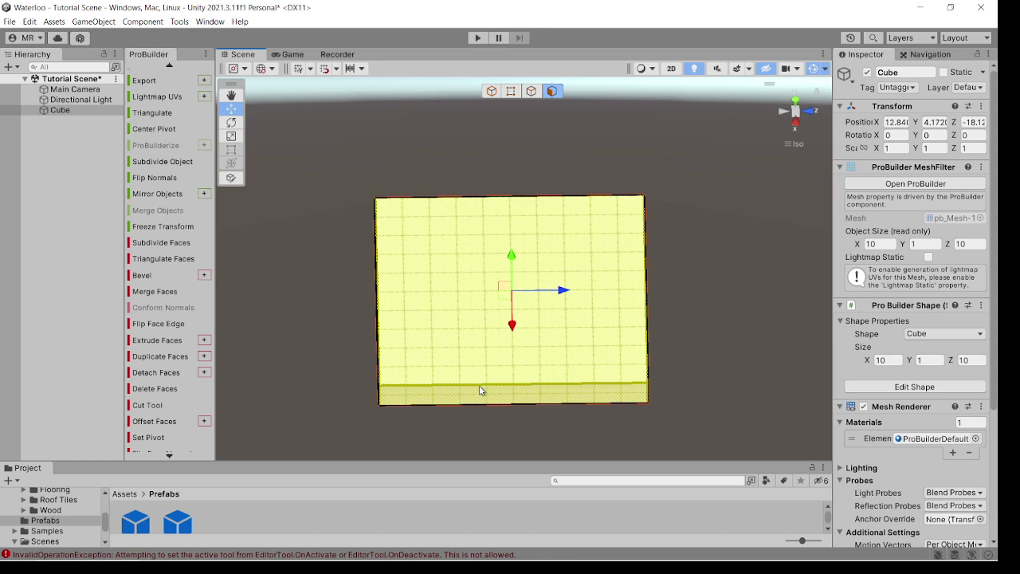
key("alt+s")
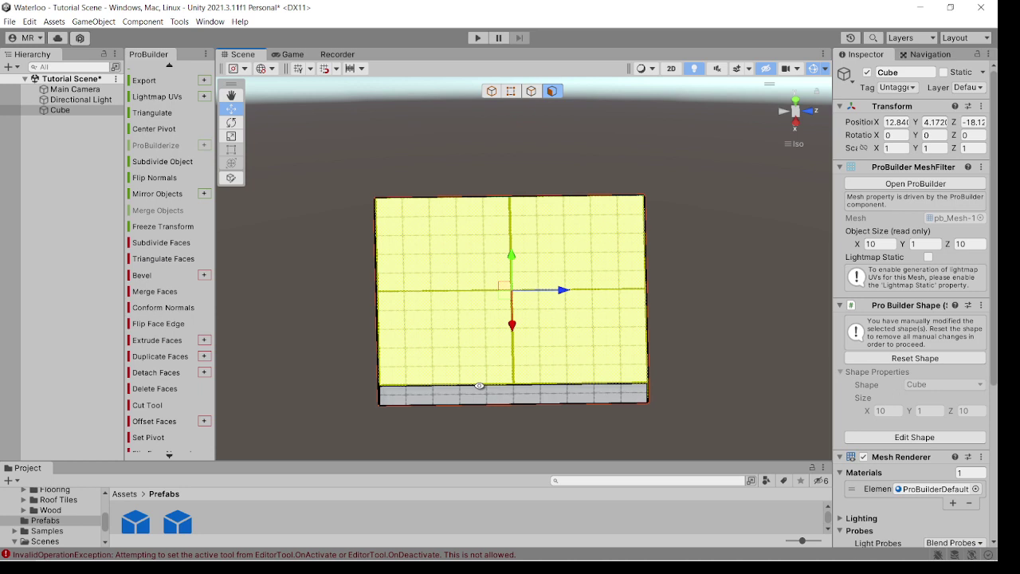
key("alt")
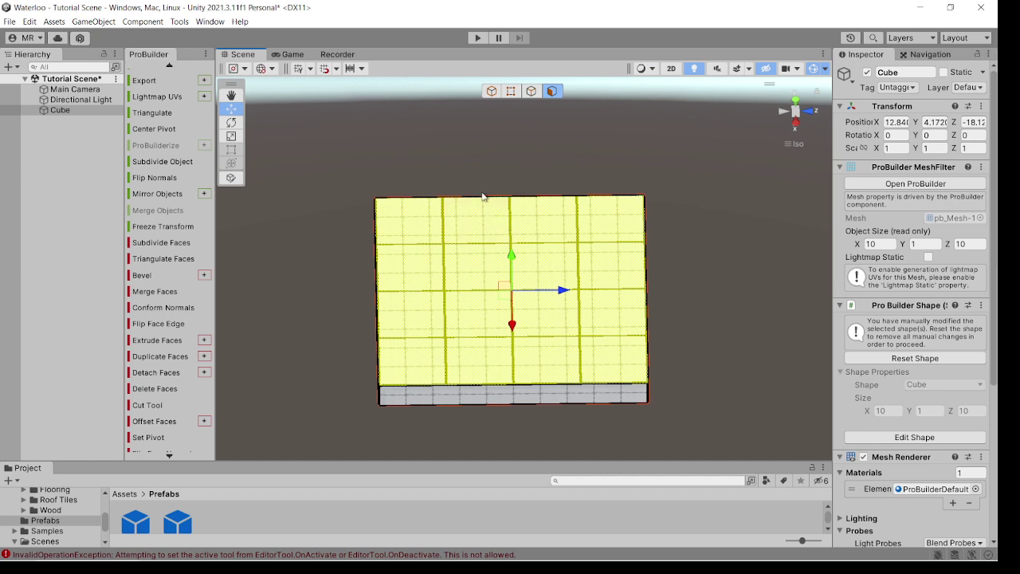
Undo both top-face subdivisions and delete the 10 × 10 cube
key("ctrl+z")
key("ctrl+z")
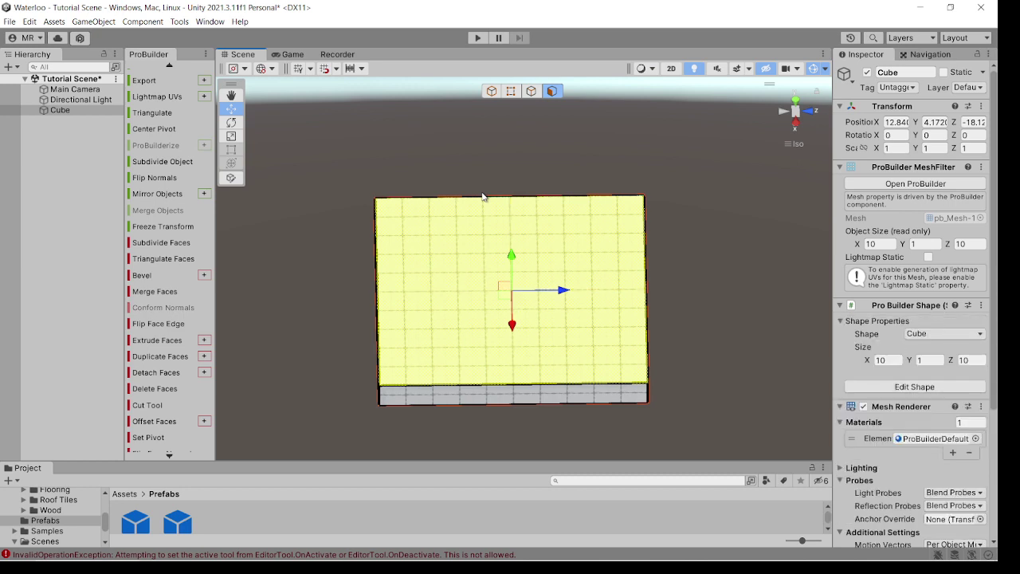
left_click(492, 91)
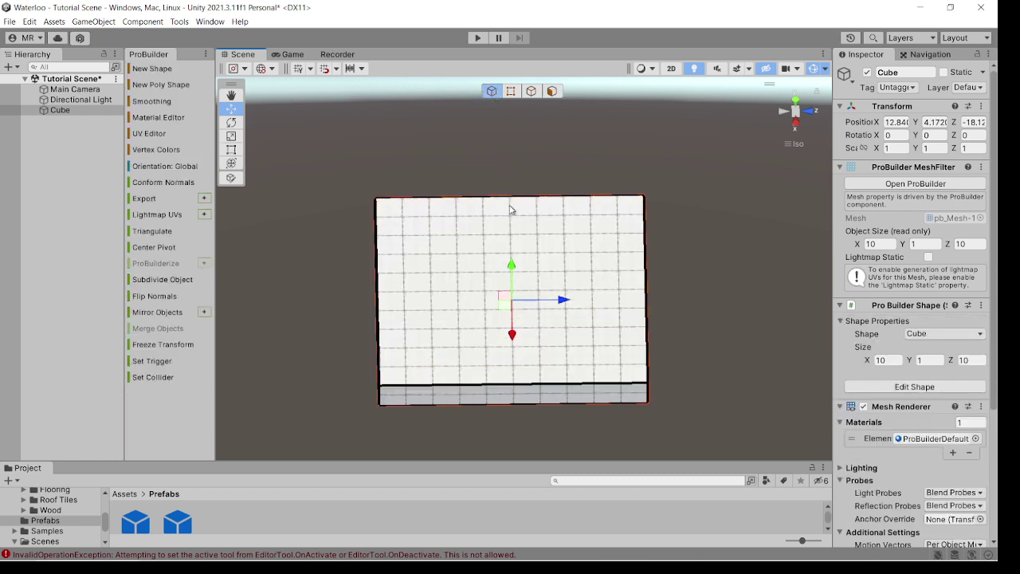
left_click(72, 110)
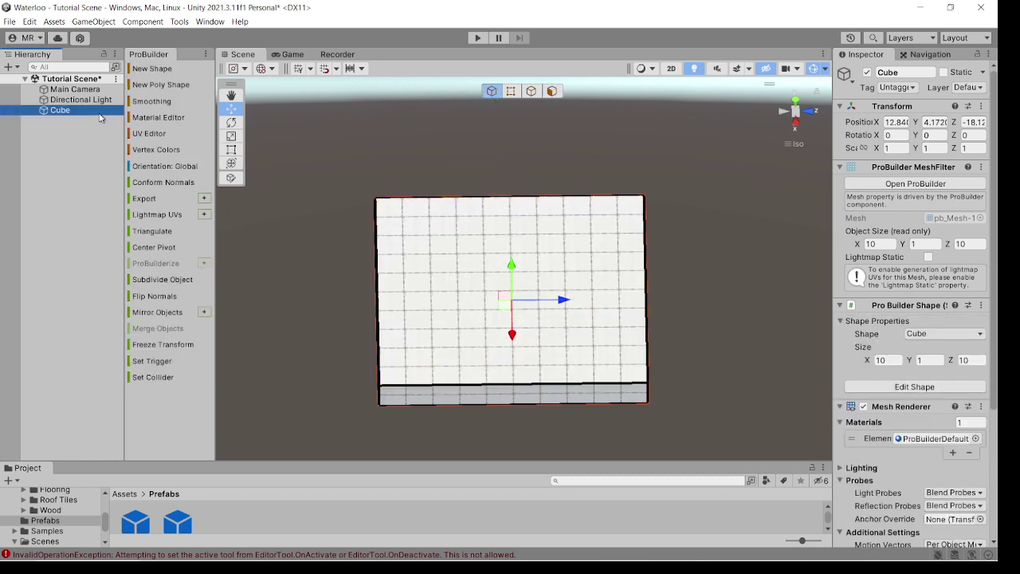
key("Delete")
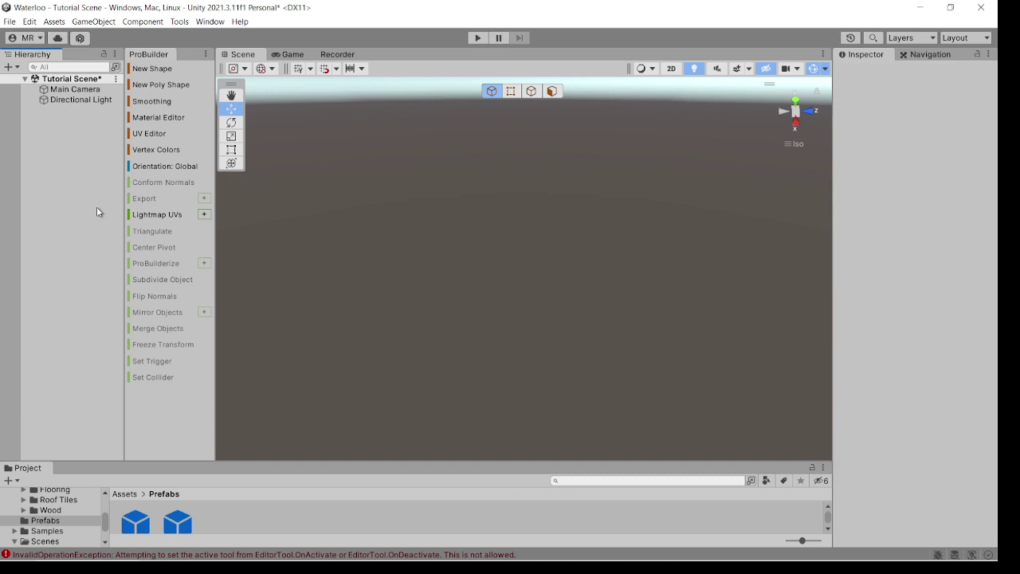
Create a ProBuilder cube sized 16 × 1 × 16 in the scene
key("ctrl+shift+k")
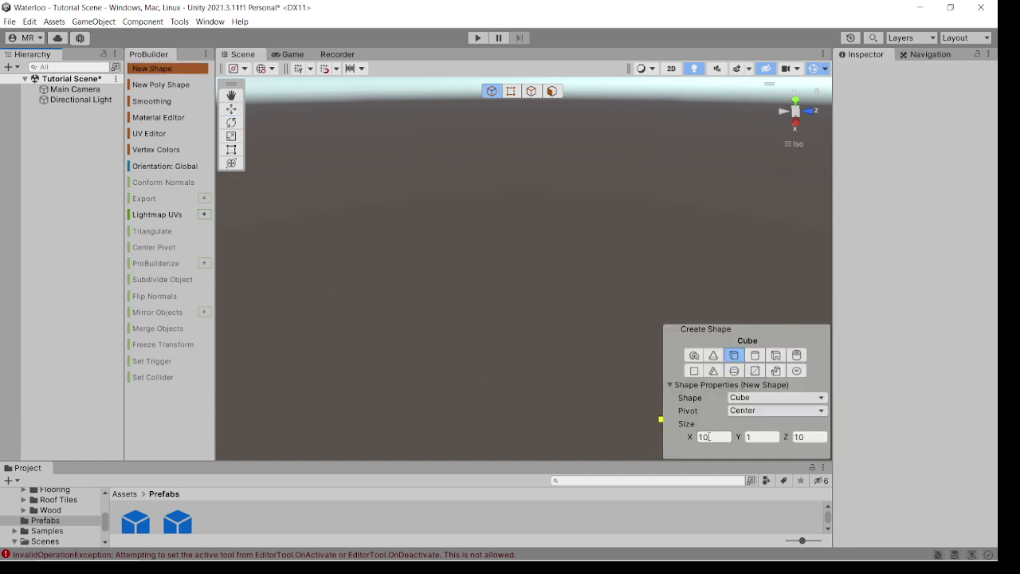
left_click_drag(720, 437, 648, 438)
type("16")
key("Tab")
key("Tab")
type("16")
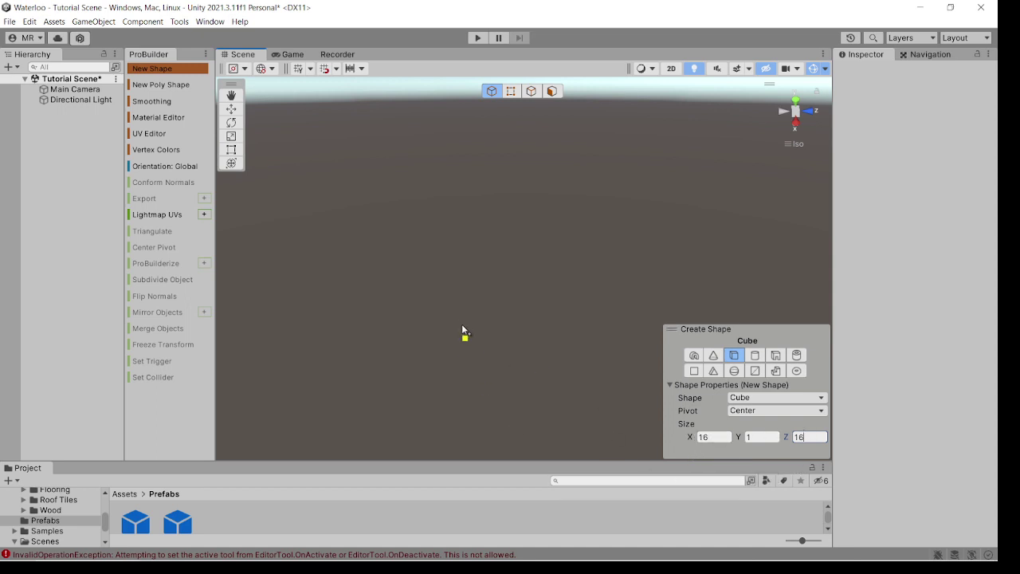
left_click(490, 289)
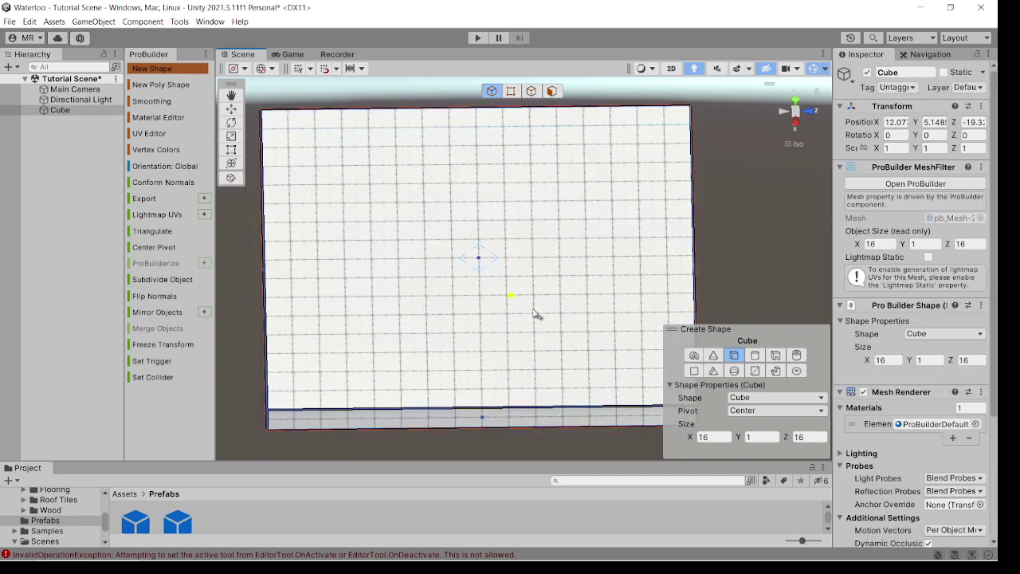
key("Escape")
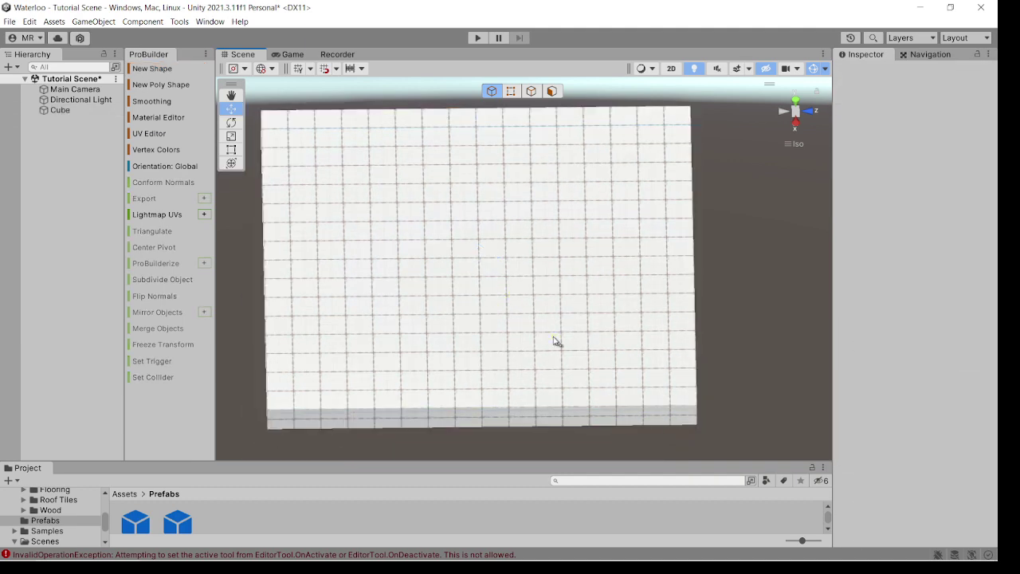
Select the cube's top face and subdivide it four times into a 16 × 16 grid of faces
left_click(553, 92)
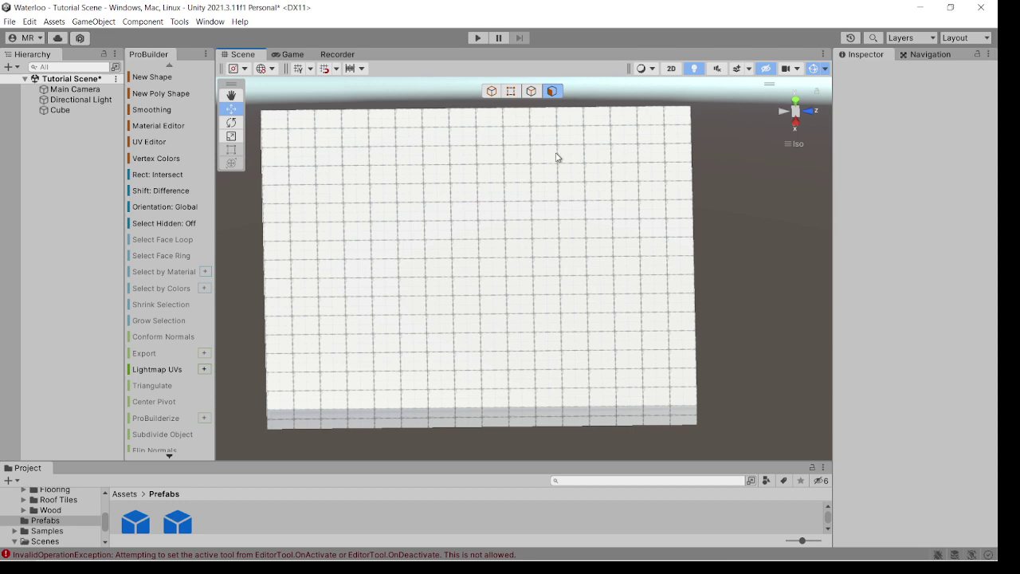
left_click(507, 246)
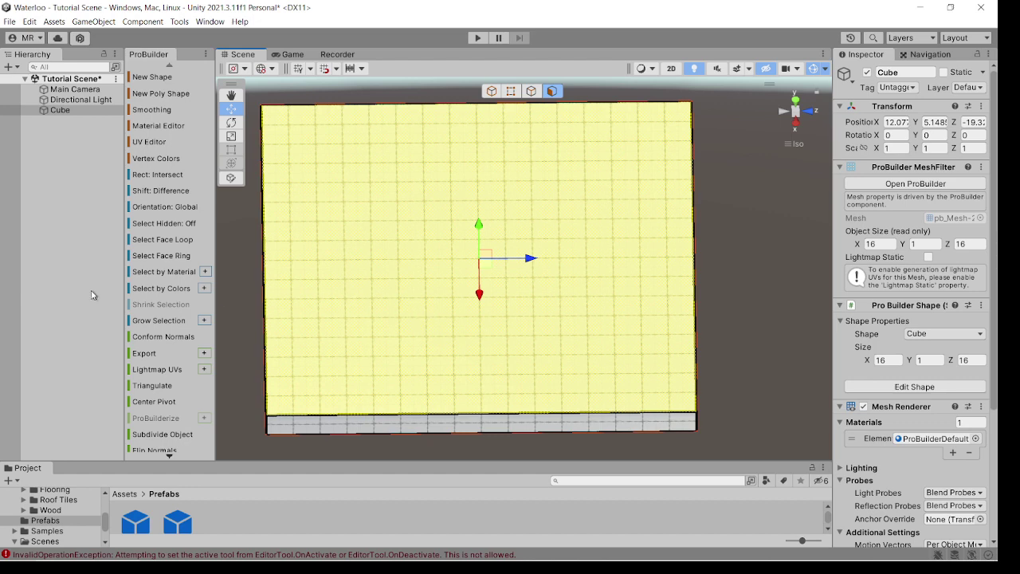
left_click(185, 331)
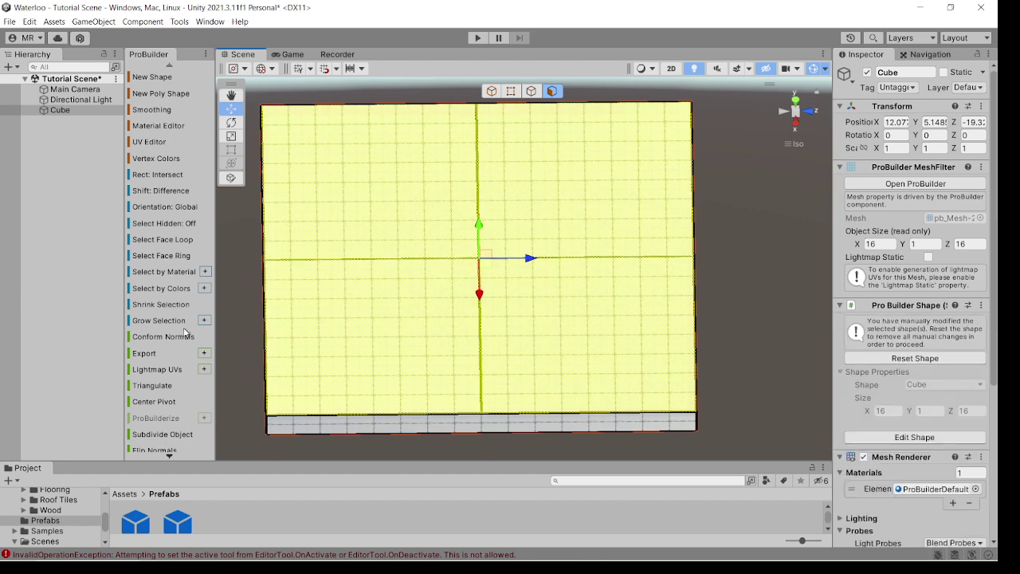
key("alt")
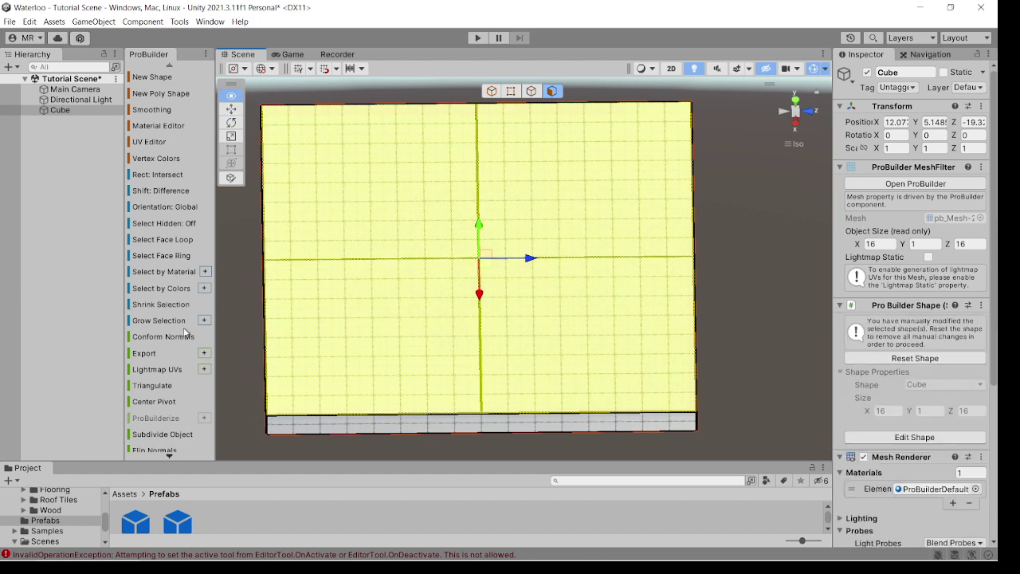
key("alt+s")
key("alt")
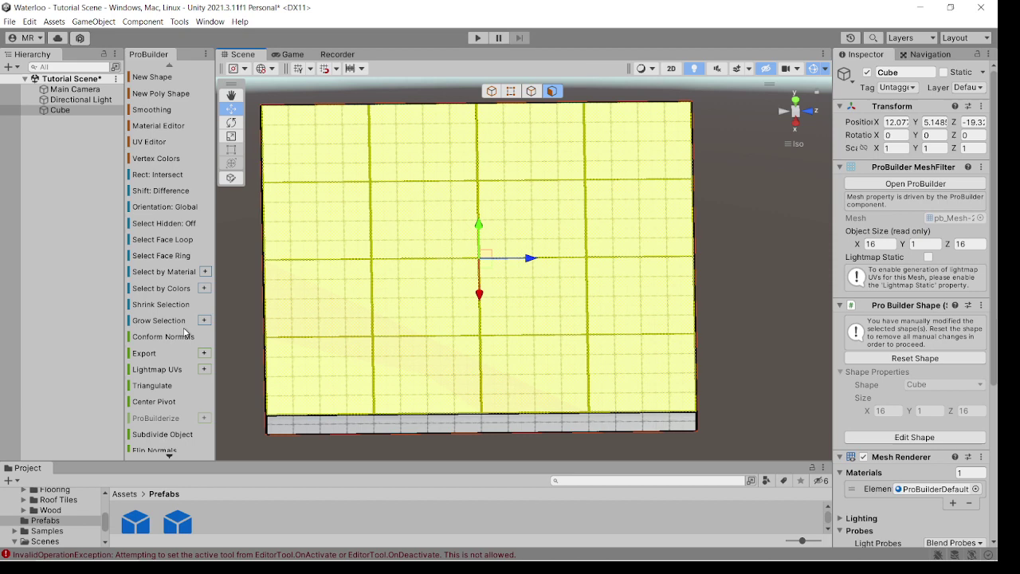
key("alt+s")
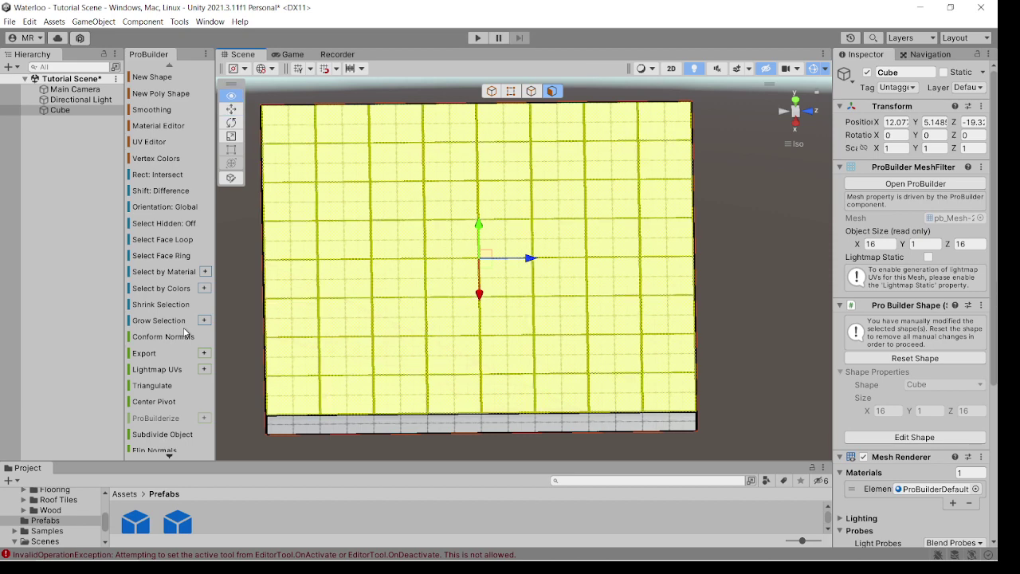
key("alt+s")
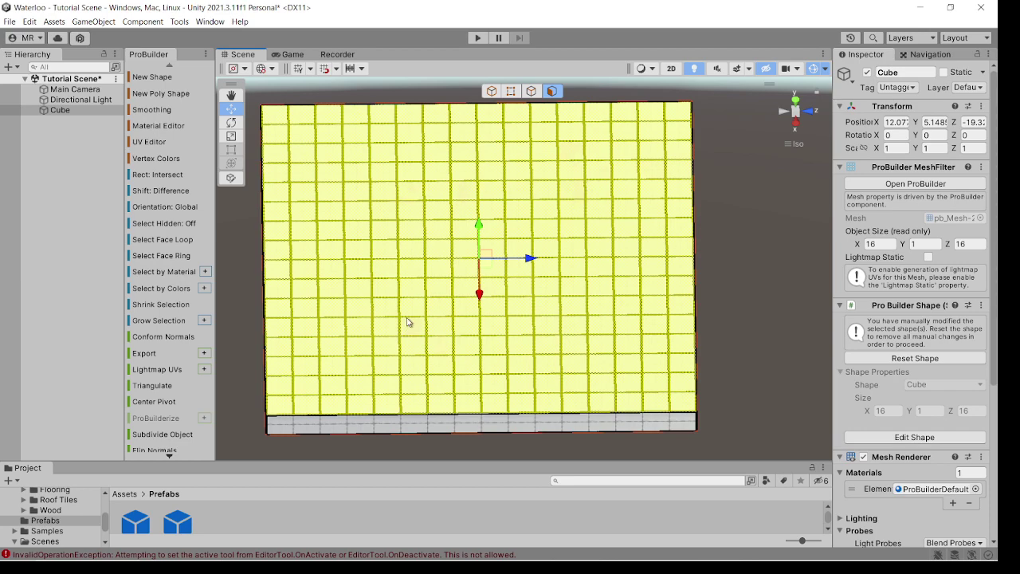
left_click_drag(742, 337, 740, 345, "alt")
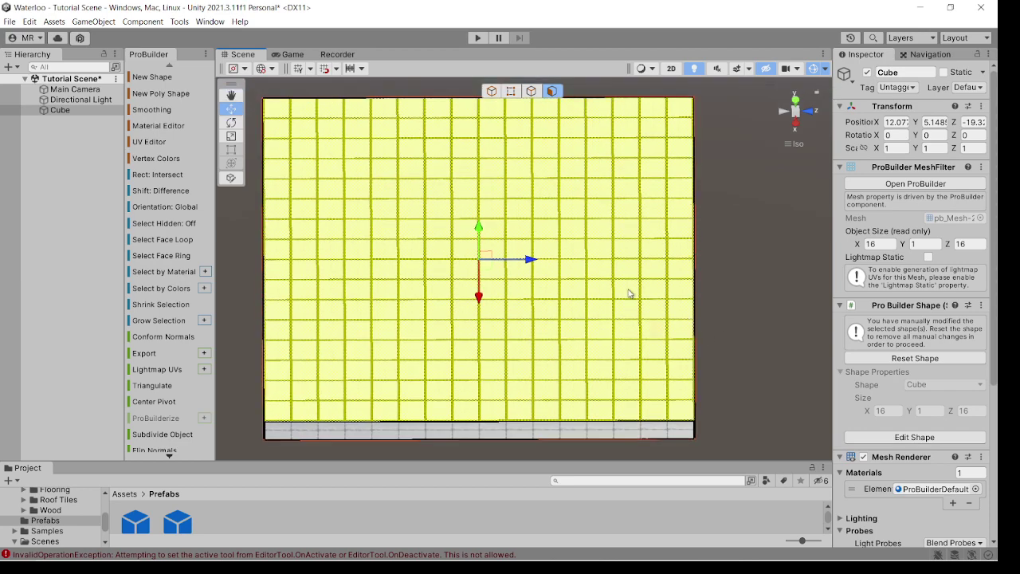
mouse_move(605, 275)
middle_mouse_down()
mouse_move(626, 271)
mouse_move(615, 274)
middle_mouse_up()
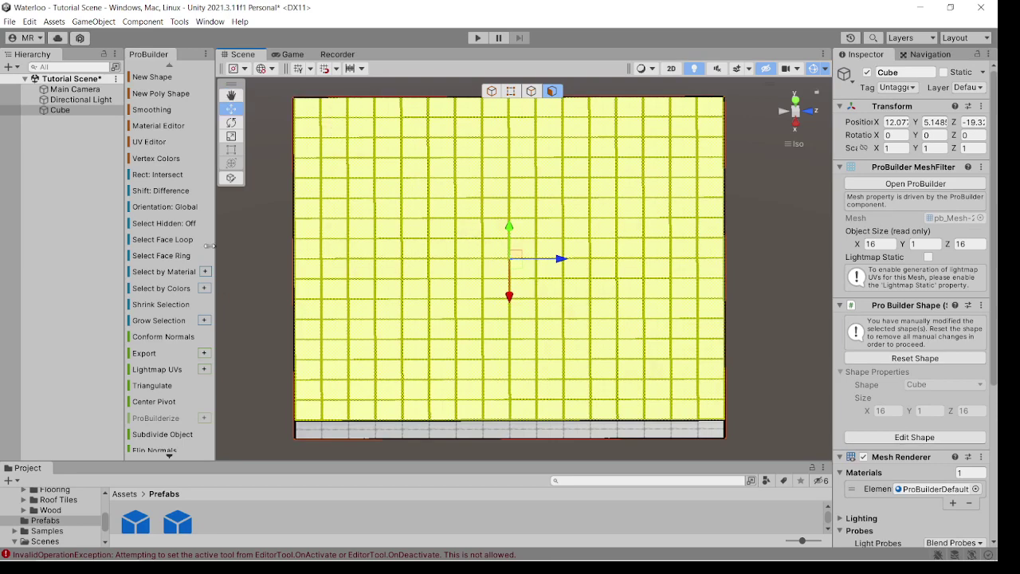
Select a 3 × 2 block of faces on the cube's top and detach it into a separate object
left_click_drag(550, 308, 551, 266, "alt")
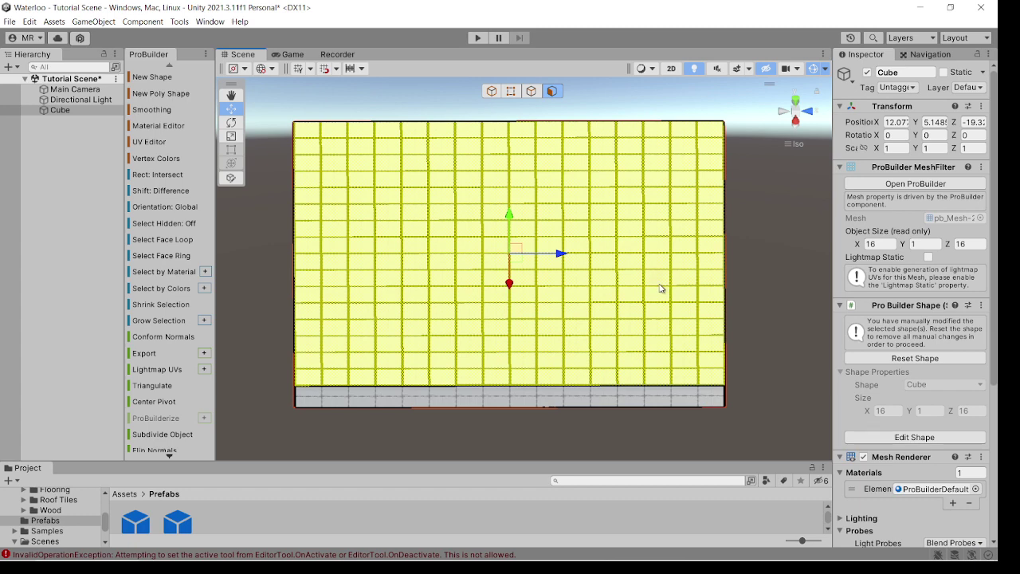
left_click(637, 265)
left_click_drag(679, 305, 691, 317, "alt")
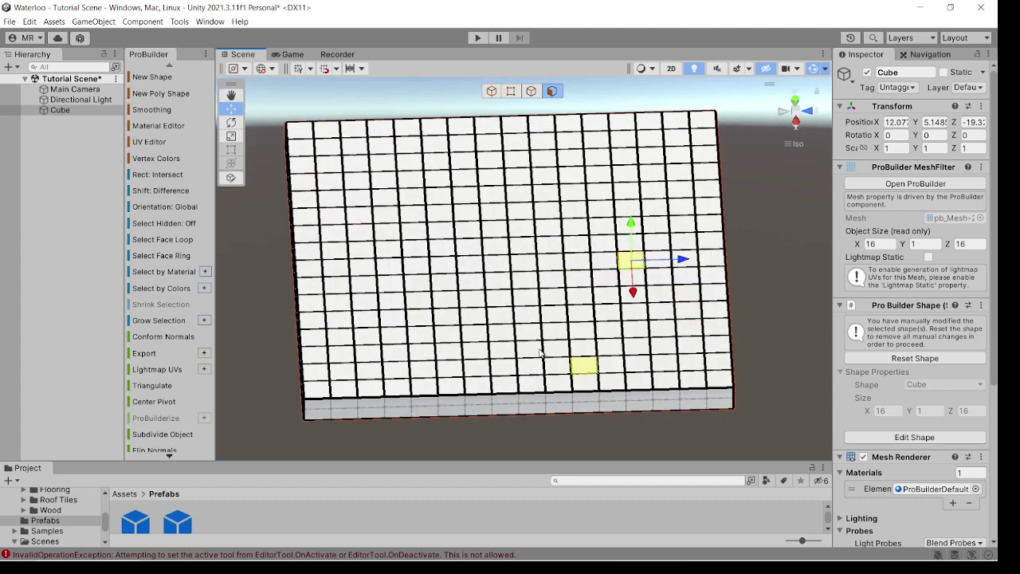
left_click_drag(531, 351, 521, 354, "alt")
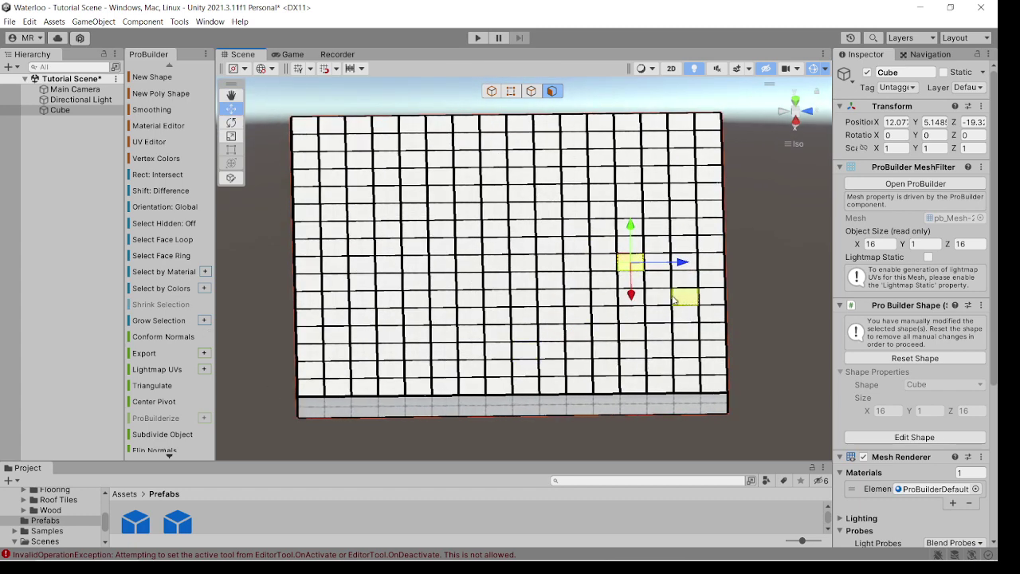
left_click(658, 349)
left_click_drag(622, 358, 662, 321)
scroll(188, 324, "down", 5)
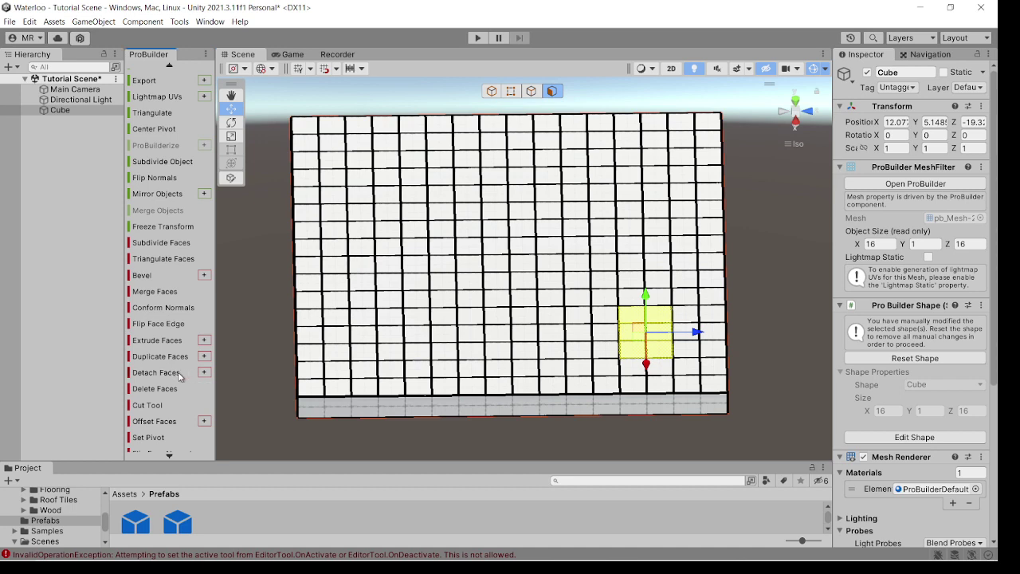
left_click(156, 373)
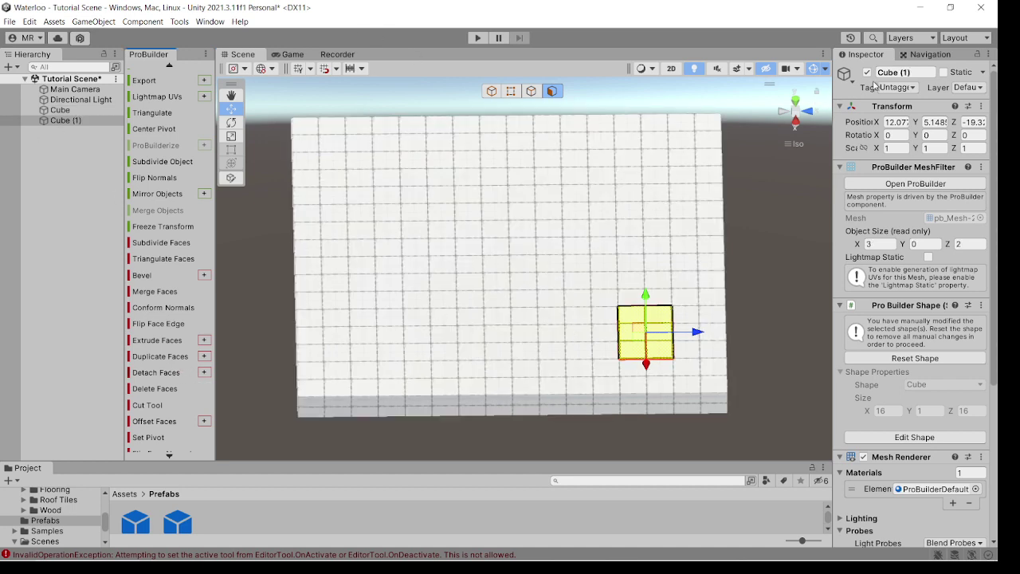
Rename the detached face object to Target
left_click(901, 73)
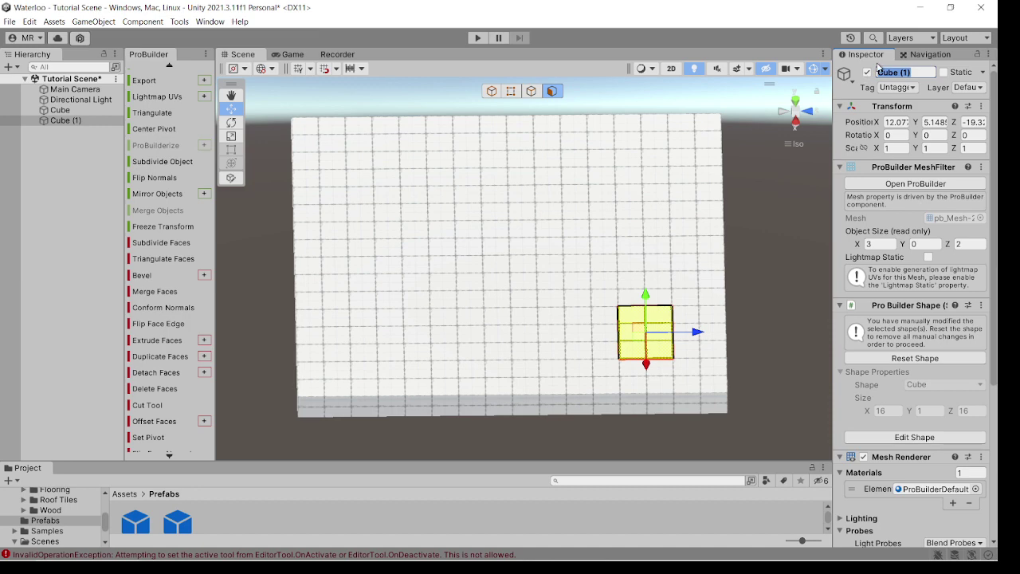
type("Target")
left_click(758, 341)
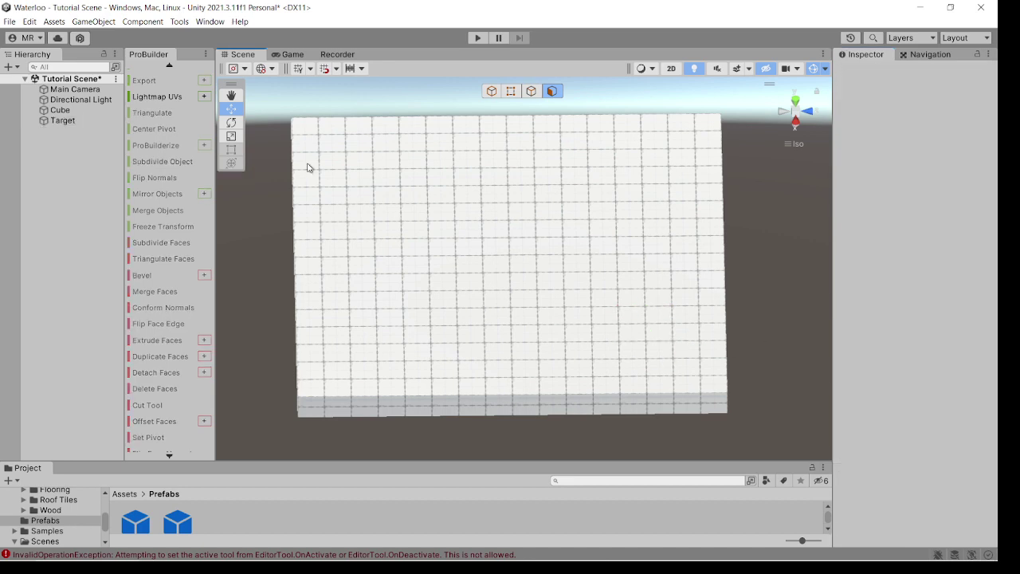
Undo the renaming and detachment of the Target faces
left_click(85, 126)
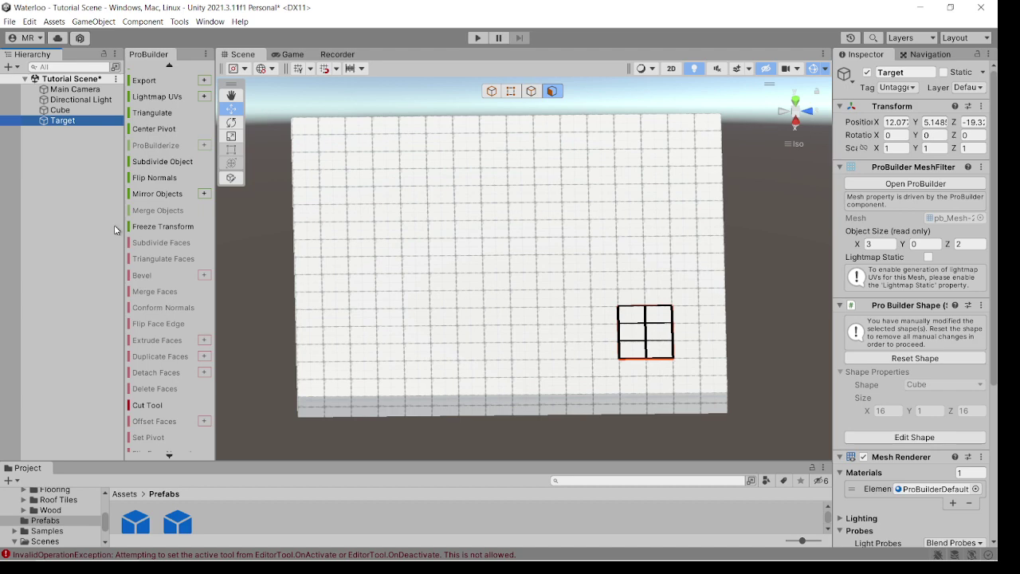
key("ctrl+z")
key("ctrl+z")
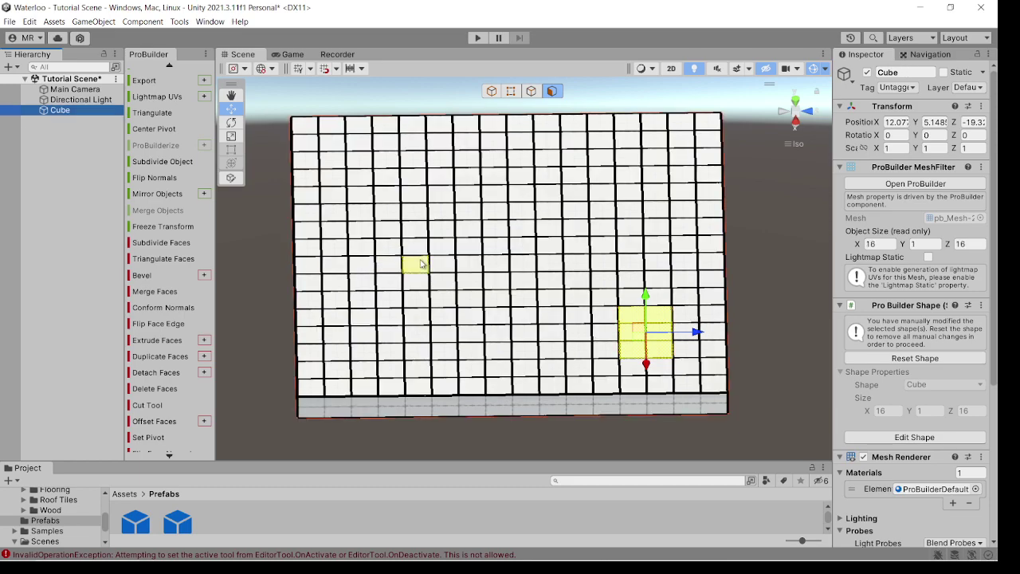
Select all of the cube's top faces and apply the GroundForest 3 material from the Colours materials folder
left_click_drag(422, 264, 411, 292, "alt")
right_click_drag(411, 292, 382, 374)
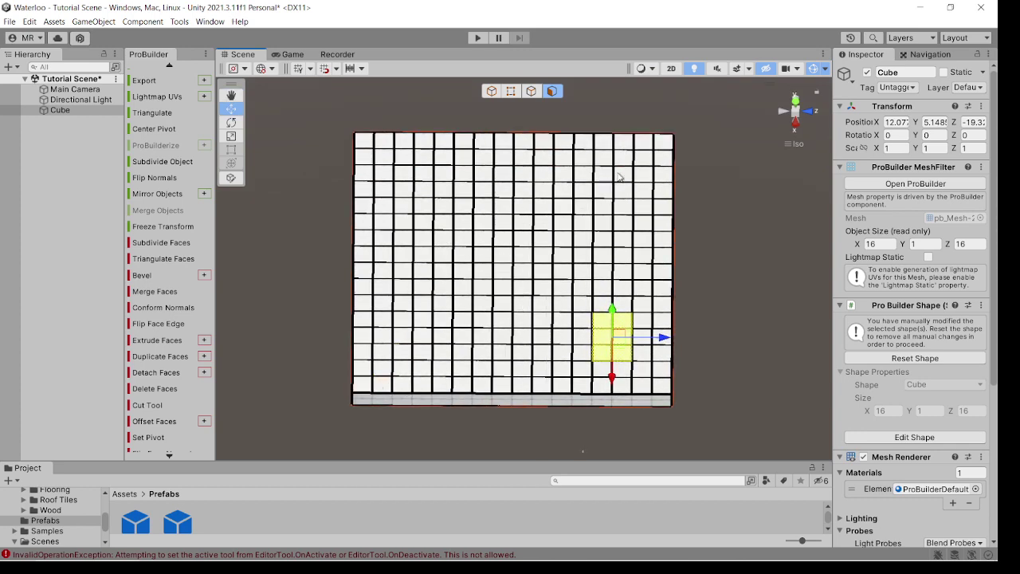
left_click_drag(666, 146, 662, 142)
right_click_drag(627, 210, 526, 269)
scroll(184, 360, "down", 2)
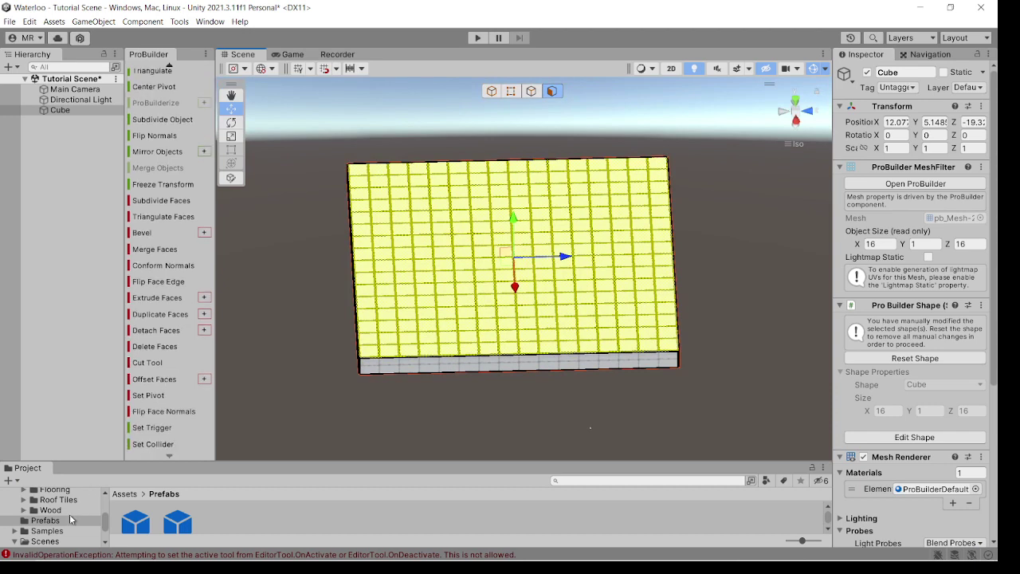
scroll(63, 518, "up", 2)
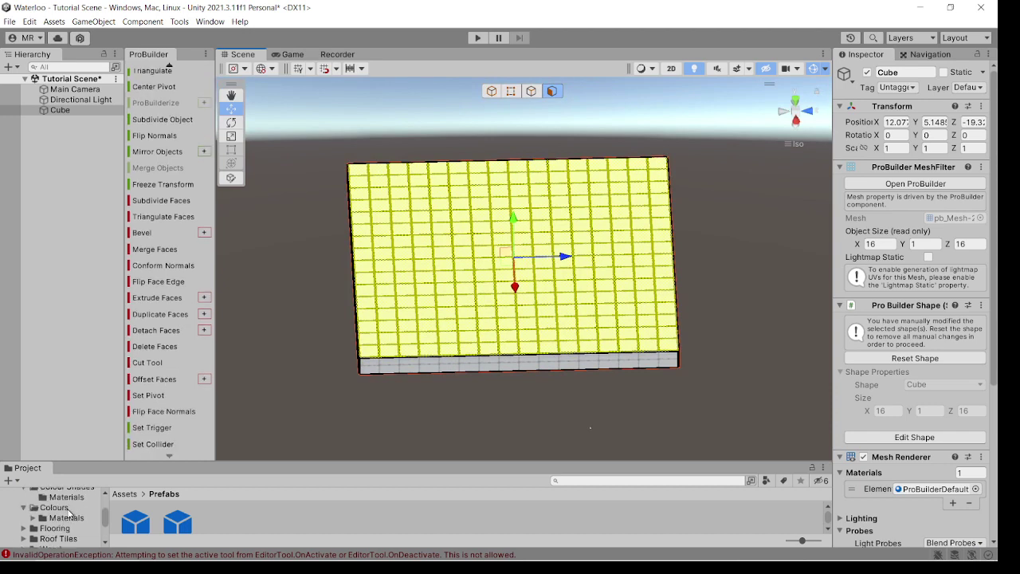
left_click(69, 509)
left_click(75, 518)
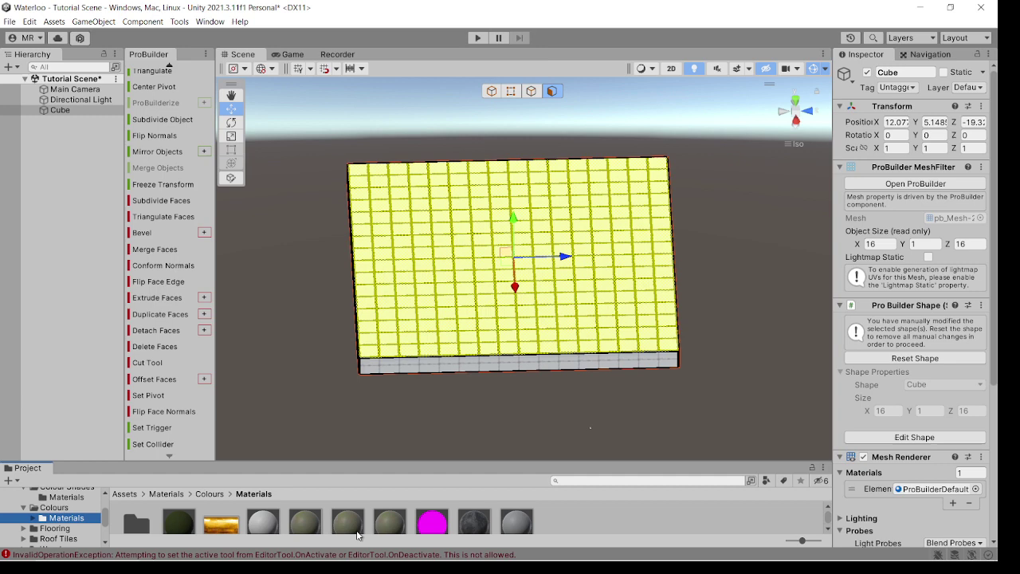
scroll(358, 535, "down", 1)
left_click_drag(356, 512, 581, 303)
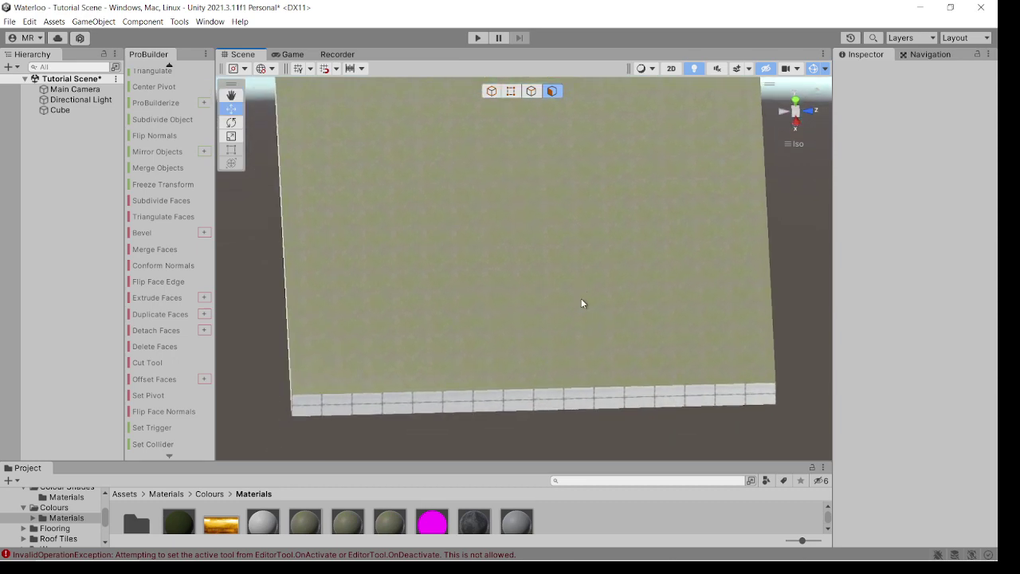
Select an irregular patch of top faces near the front-left corner, starting from a 6 × 7 block and varying its edges
left_click(405, 325)
left_click_drag(373, 323, 489, 224)
key("ctrl+z")
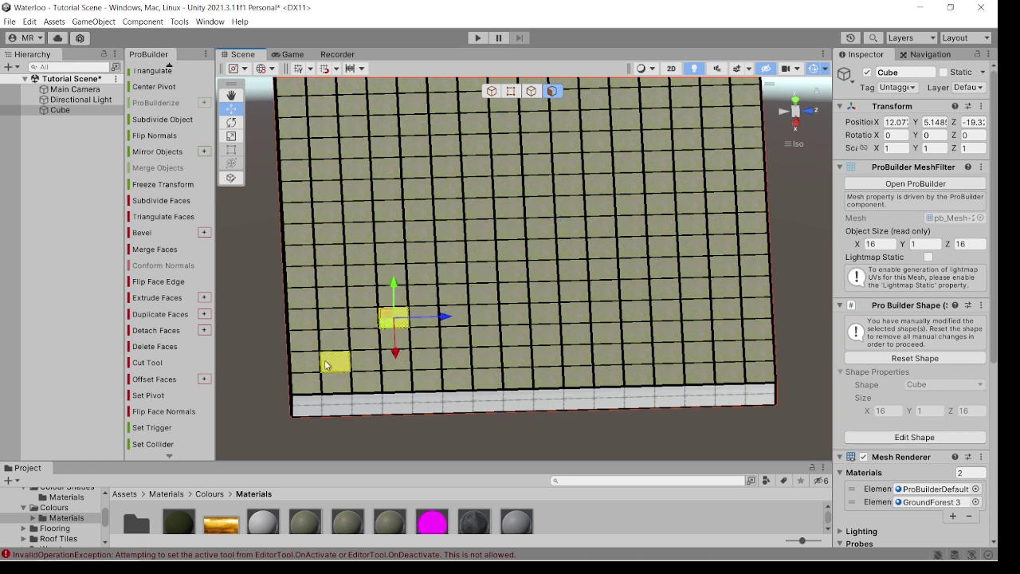
left_click_drag(484, 236, 483, 236)
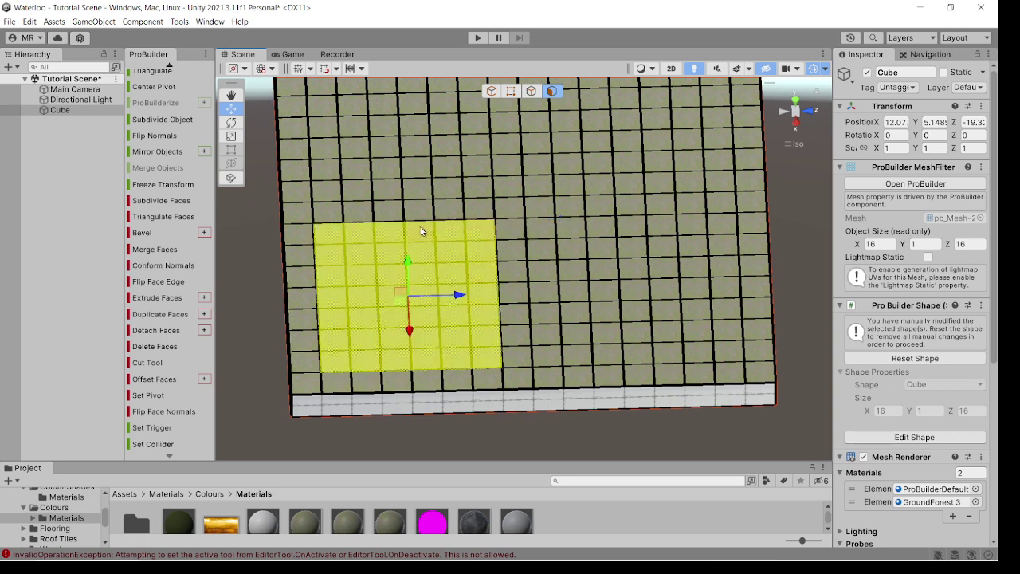
left_click(393, 215, "shift")
left_click(417, 217, "shift")
left_click(513, 294, "shift")
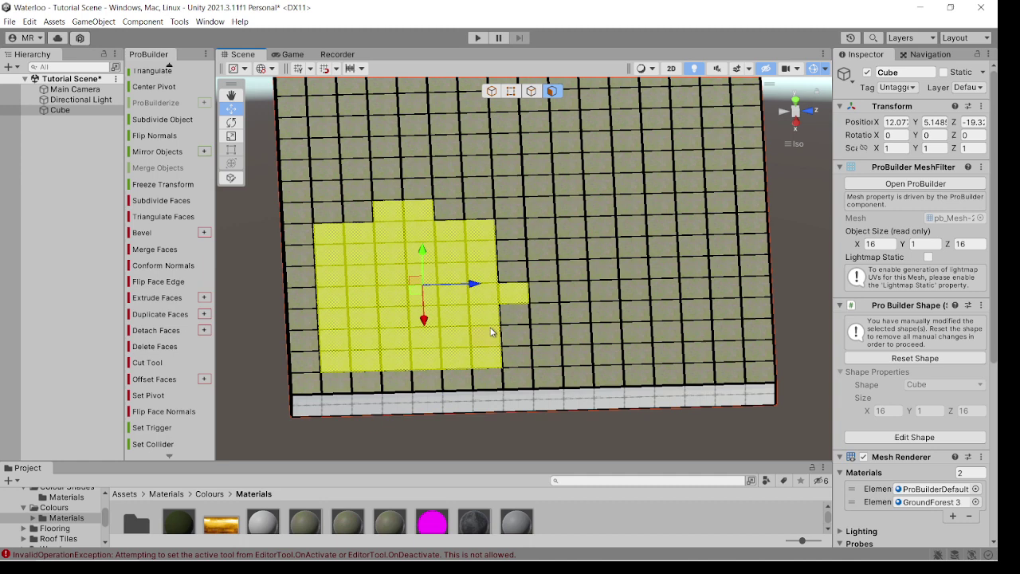
left_click(333, 363, "shift")
left_click(368, 363, "shift")
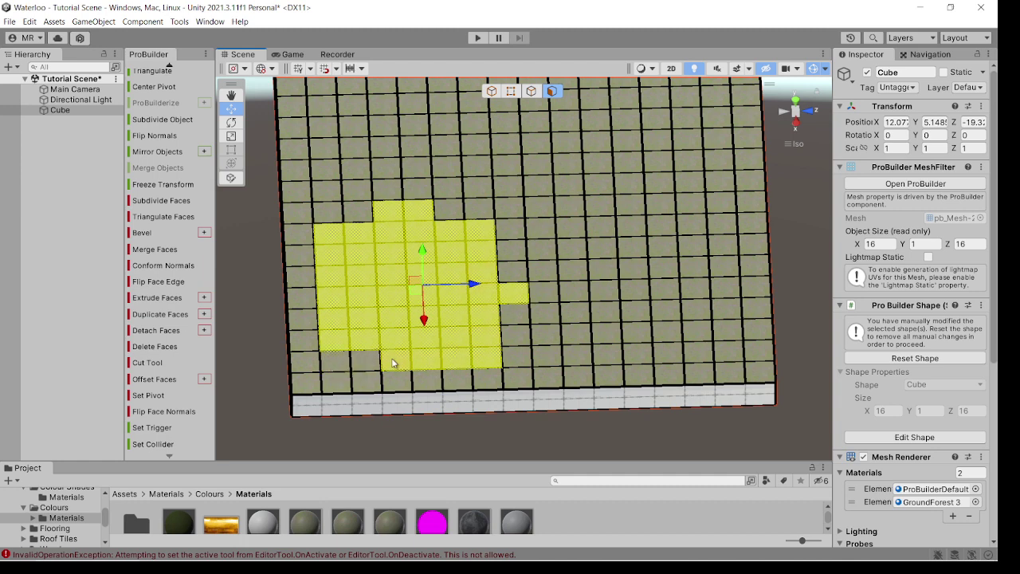
left_click(394, 363, "shift")
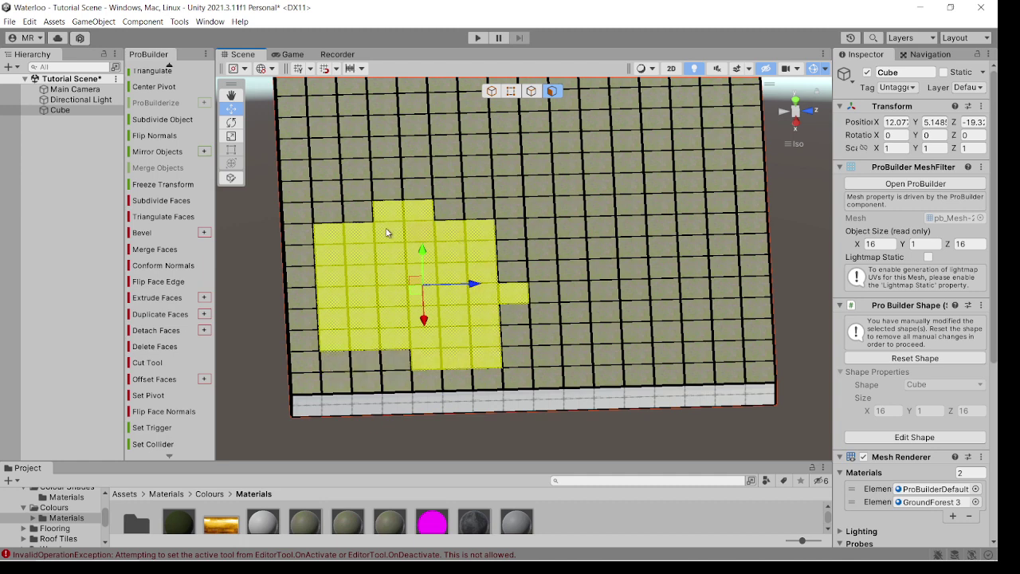
left_click(336, 220, "shift")
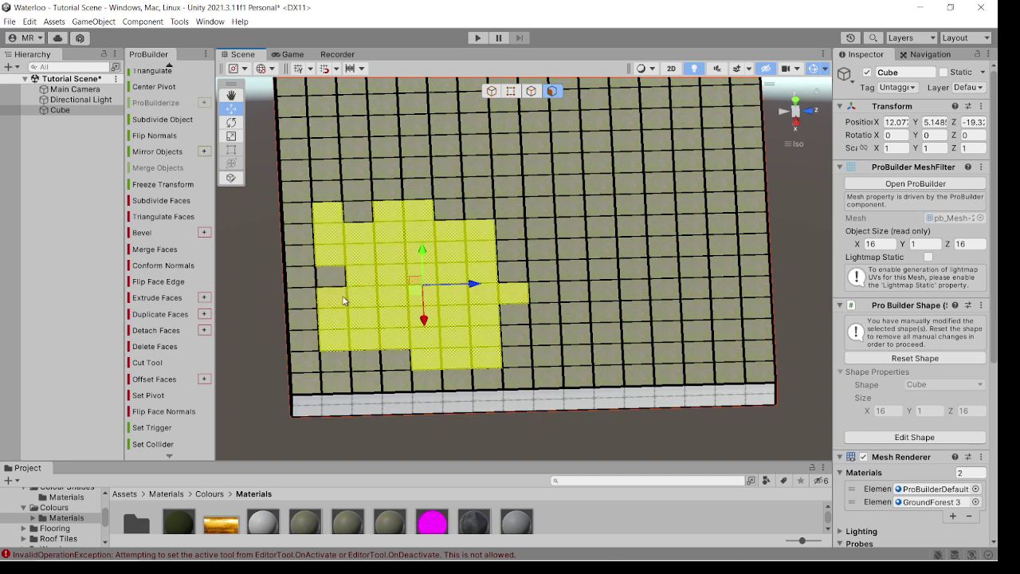
Set the move snapping increment to 1 and try raising the selected face patch by one unit
left_click_drag(460, 312, 448, 245, "alt")
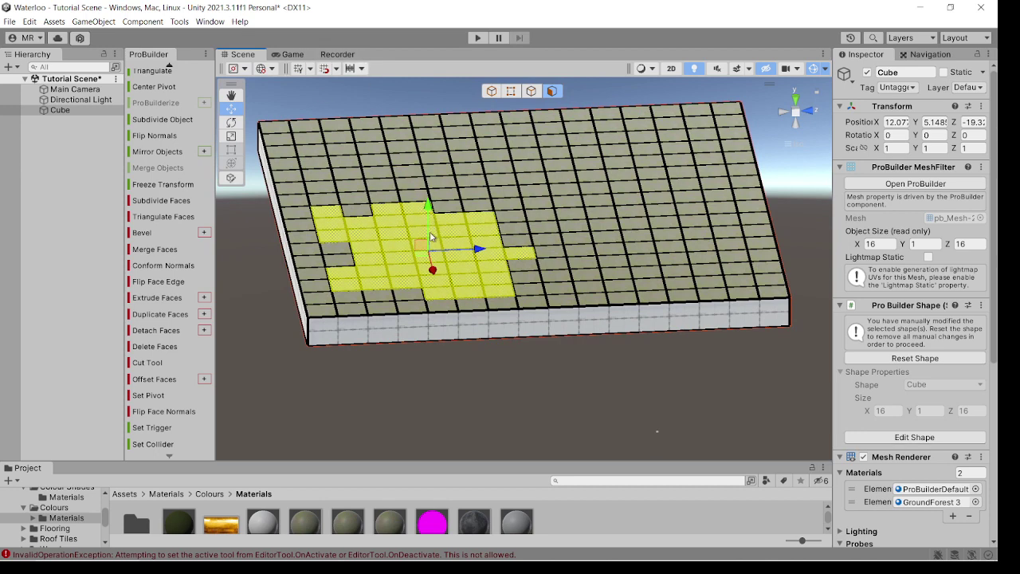
left_click(360, 69)
left_click(451, 95)
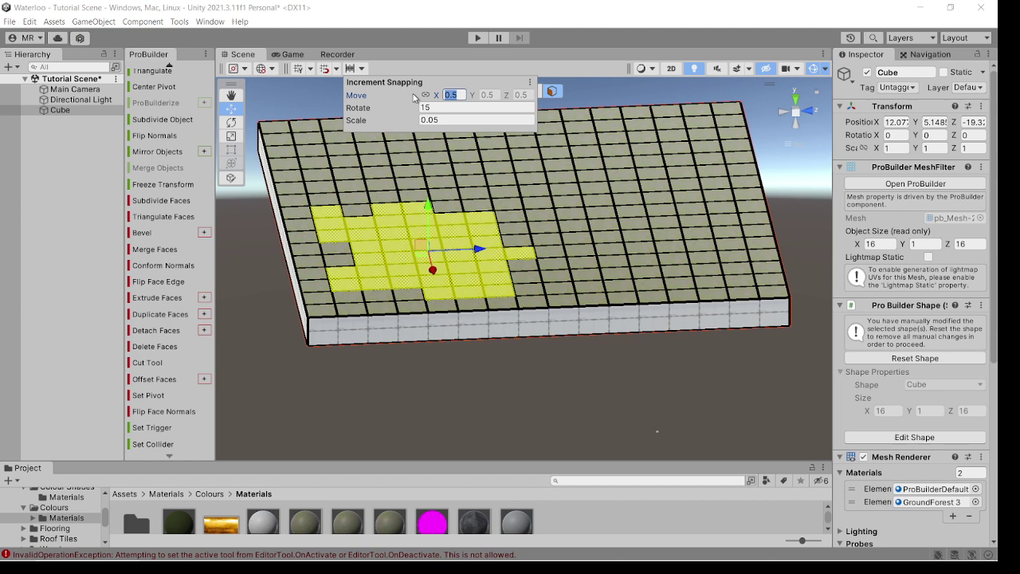
type("1")
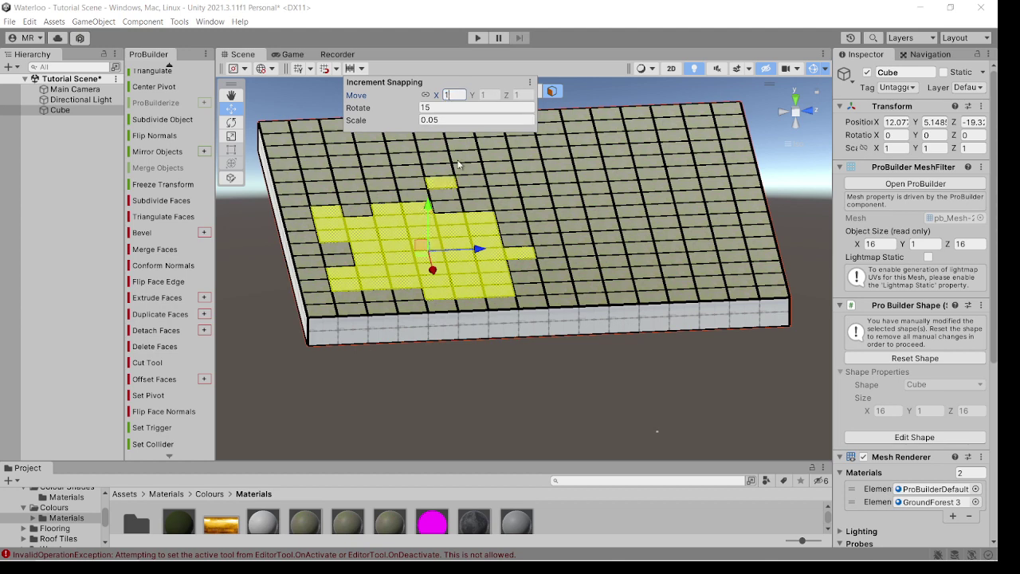
left_click(363, 70)
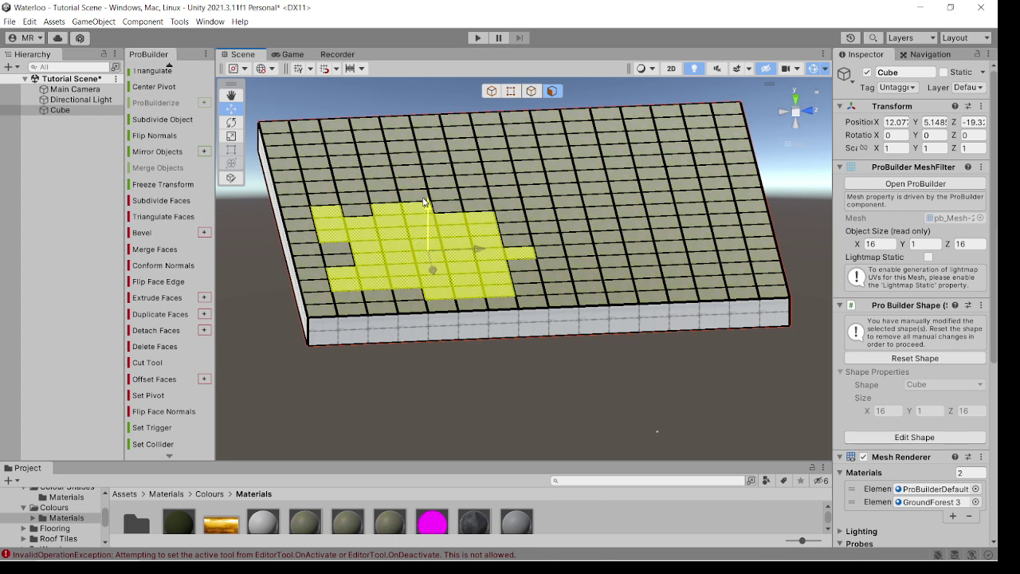
left_click_drag(424, 202, 515, 271, "shift")
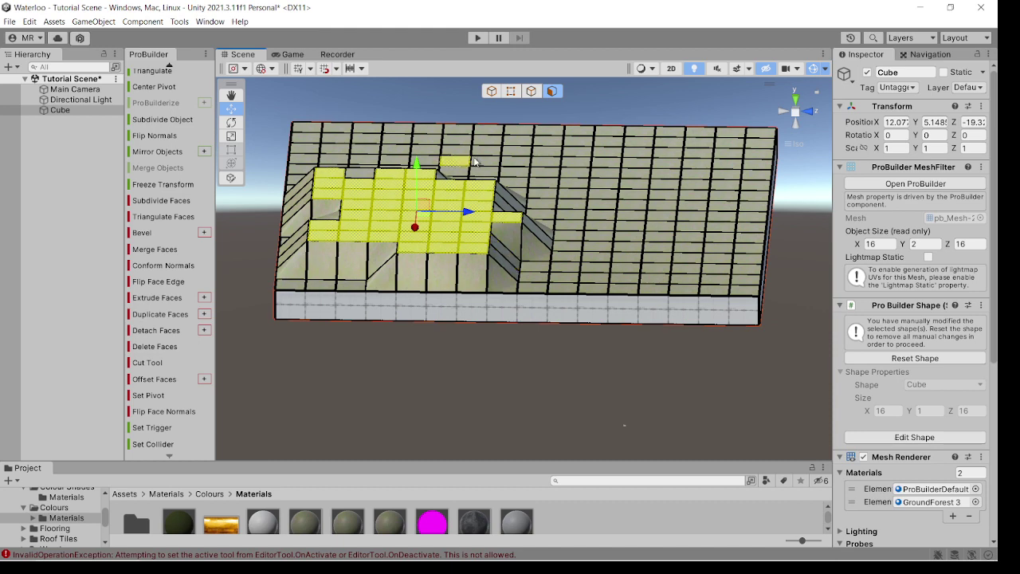
key("ctrl+z")
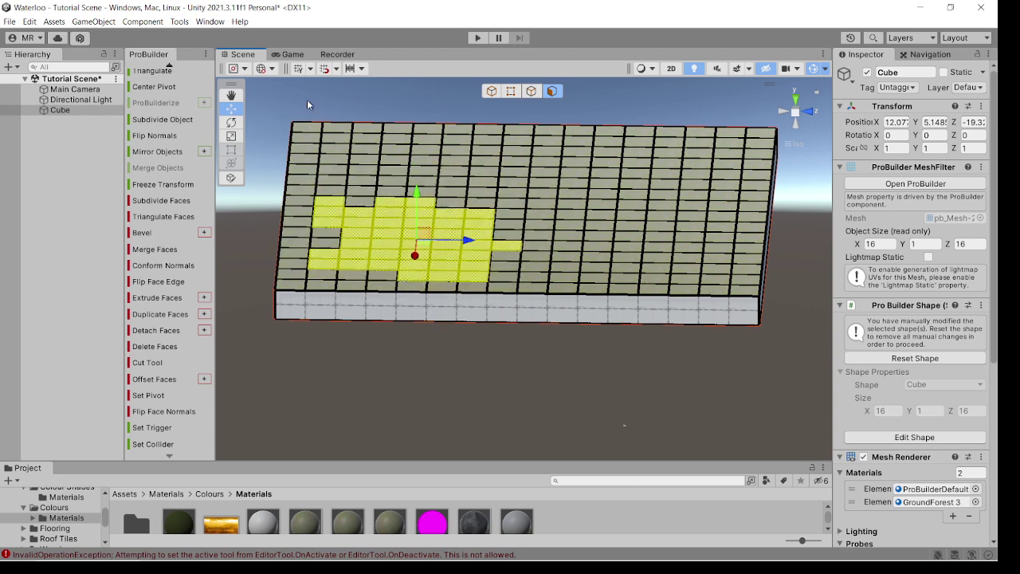
Set the move snapping increment to 0.5 and raise the selected face patch by 0.5 units
left_click(361, 69)
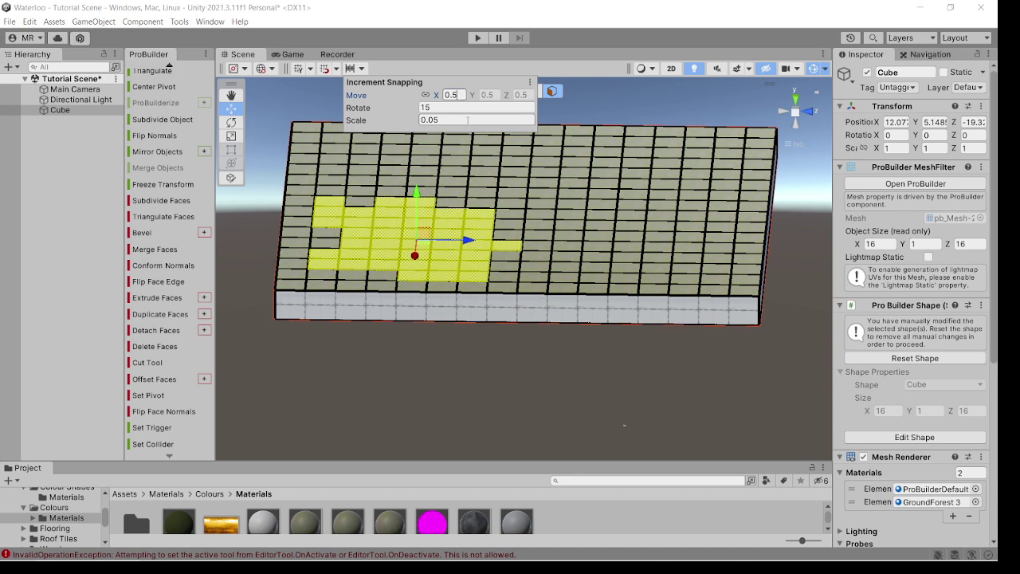
right_click_drag(481, 202, 505, 199)
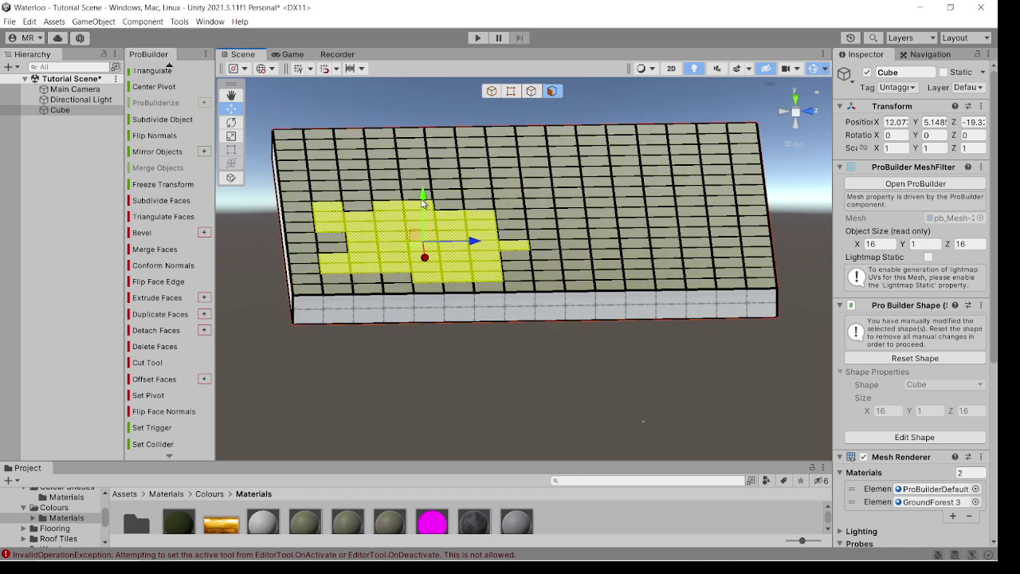
left_click_drag(422, 200, 426, 192)
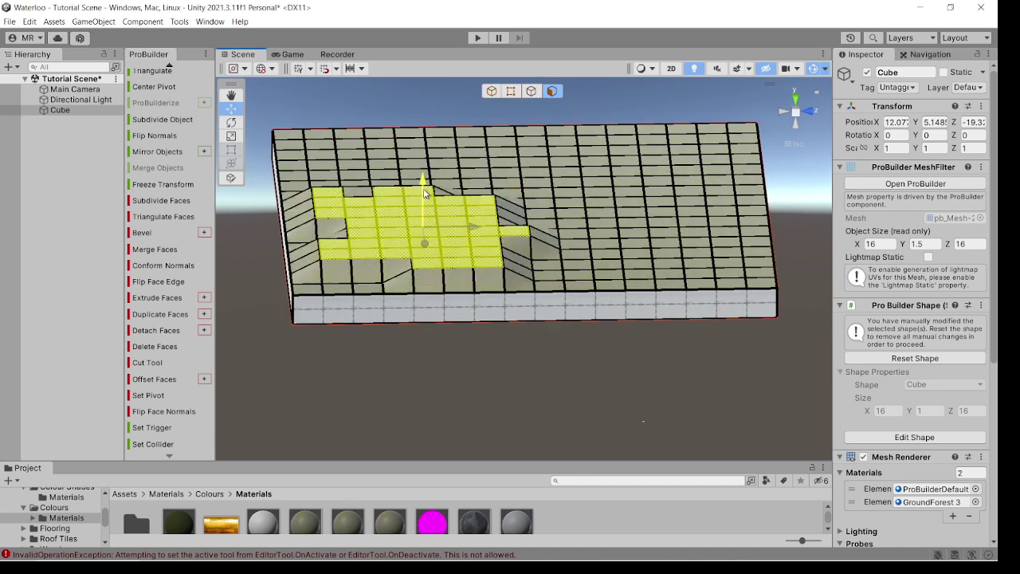
Inspect the raised patch without a selection, and undo back to the flat, selected face patch
left_click(612, 382)
left_click_drag(553, 325, 461, 360, "alt")
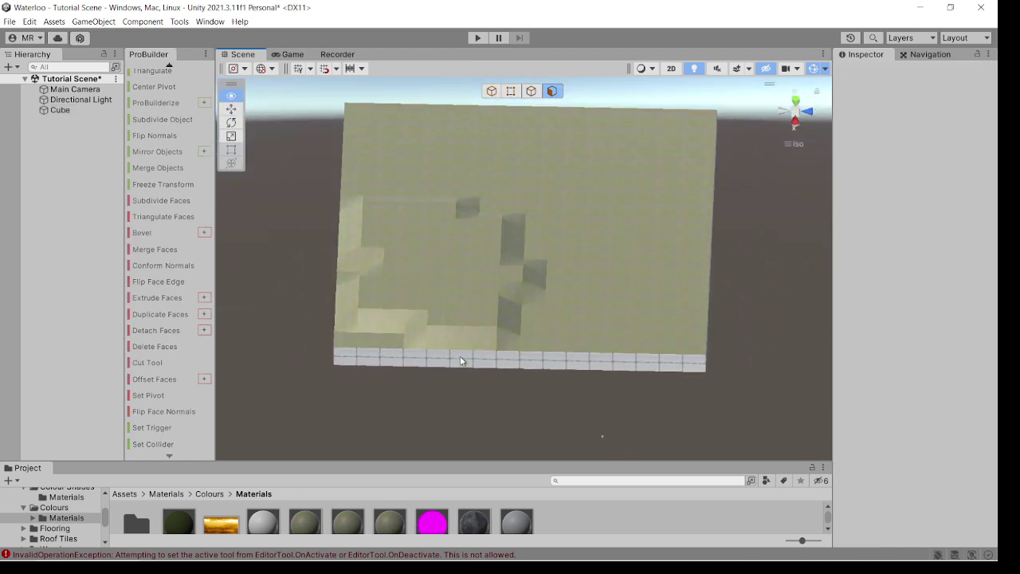
scroll(365, 333, "down", 2)
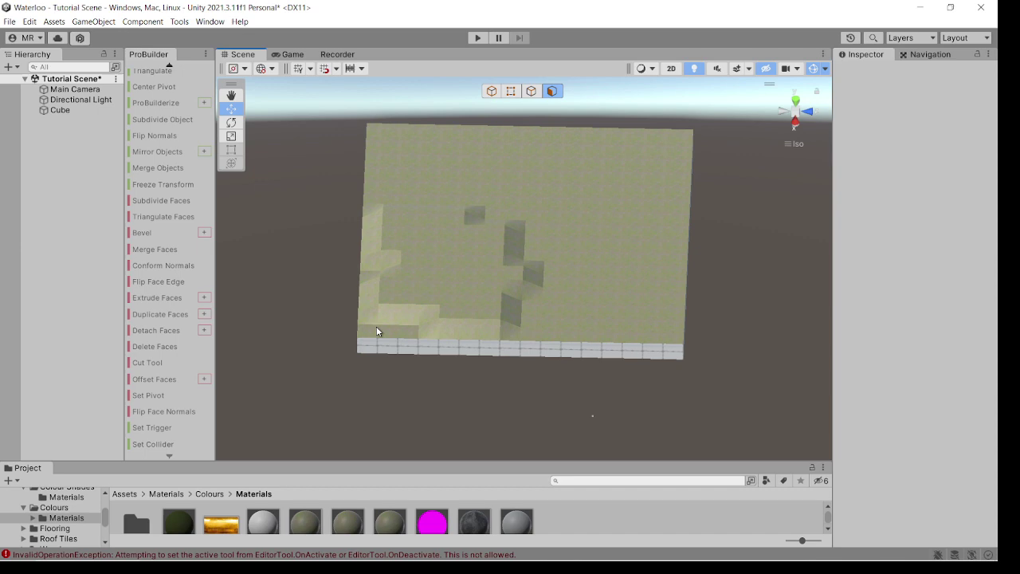
left_click(371, 323)
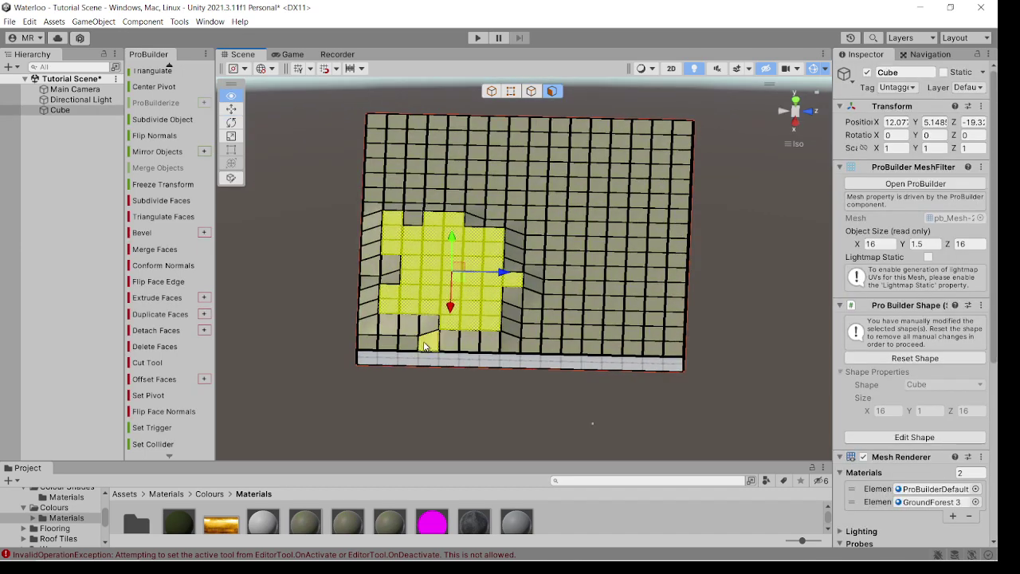
left_click_drag(425, 346, 418, 392, "alt")
key("ctrl+z")
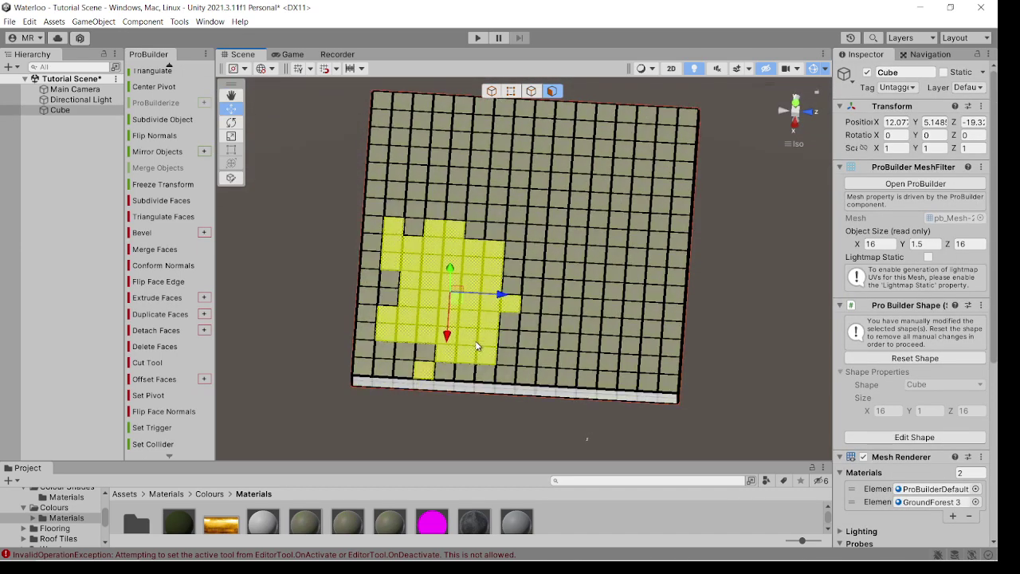
Raise the irregular face patch by 0.5 units again to form a low plateau
left_click_drag(478, 257, 487, 159, "alt")
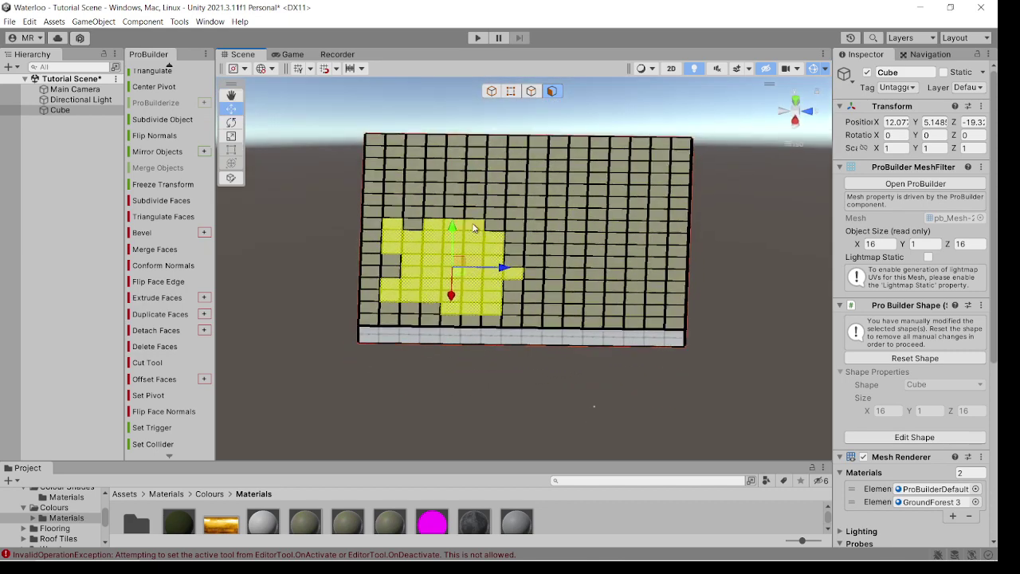
left_click_drag(453, 232, 428, 403)
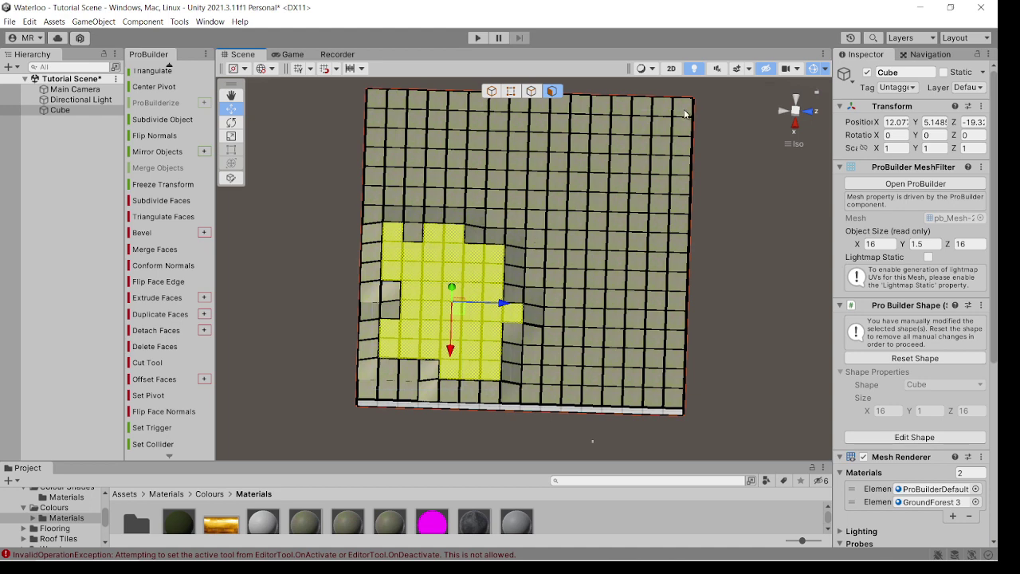
Select all the top faces of the terrain block, including the raised plateau and its slopes
left_click_drag(685, 110, 687, 110)
left_click(375, 97, "shift")
left_click(394, 97, "shift")
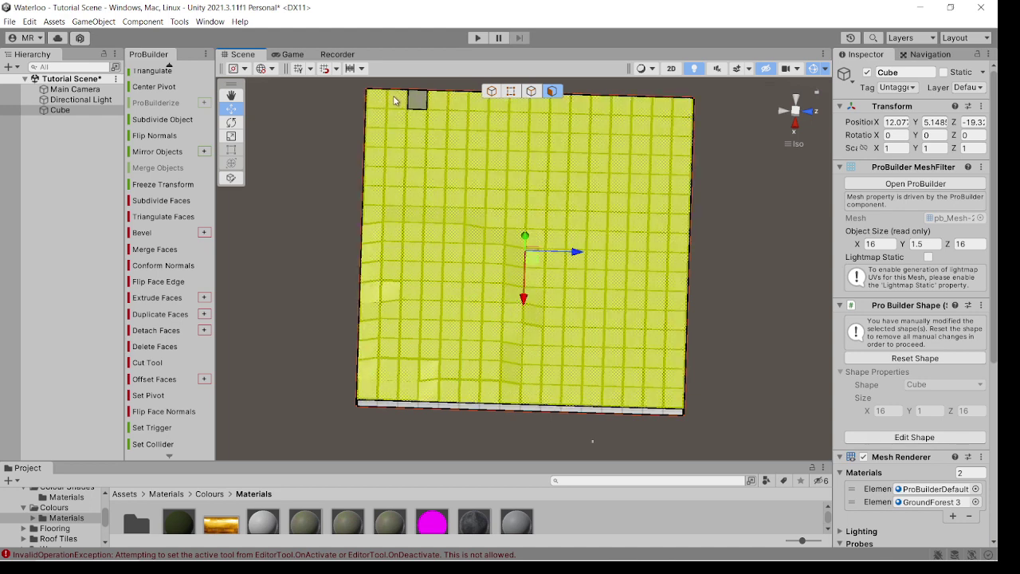
left_click(419, 100, "shift")
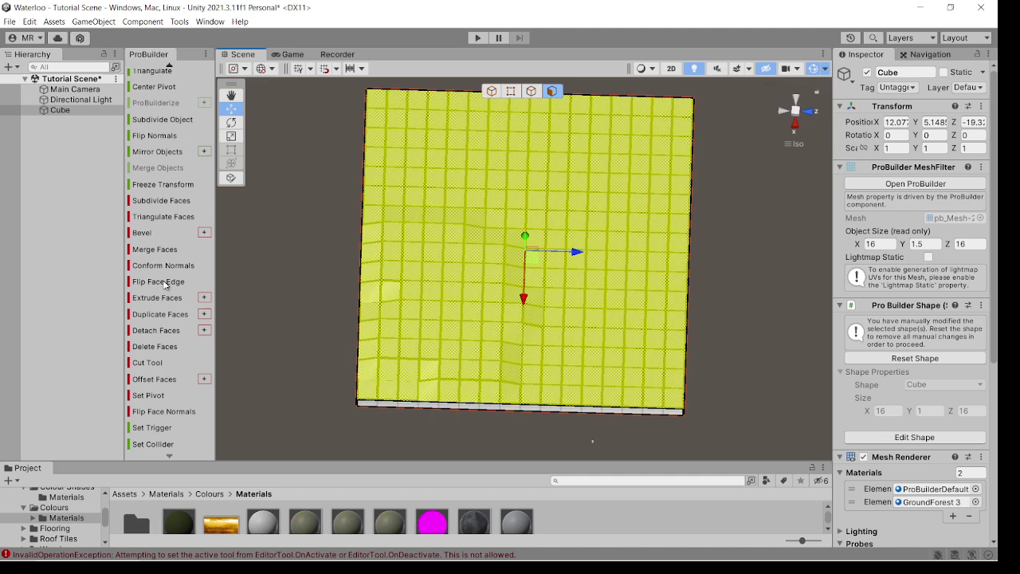
Assign the selected terrain faces to smoothing group 1 and close the Smooth Group Editor
scroll(167, 231, "up", 3)
scroll(161, 168, "up", 3)
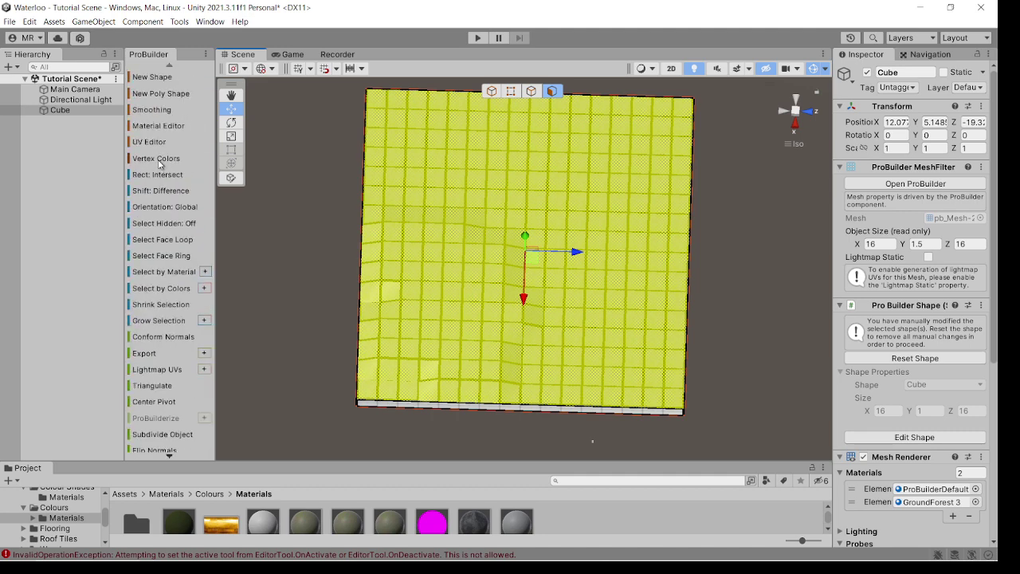
left_click(153, 110)
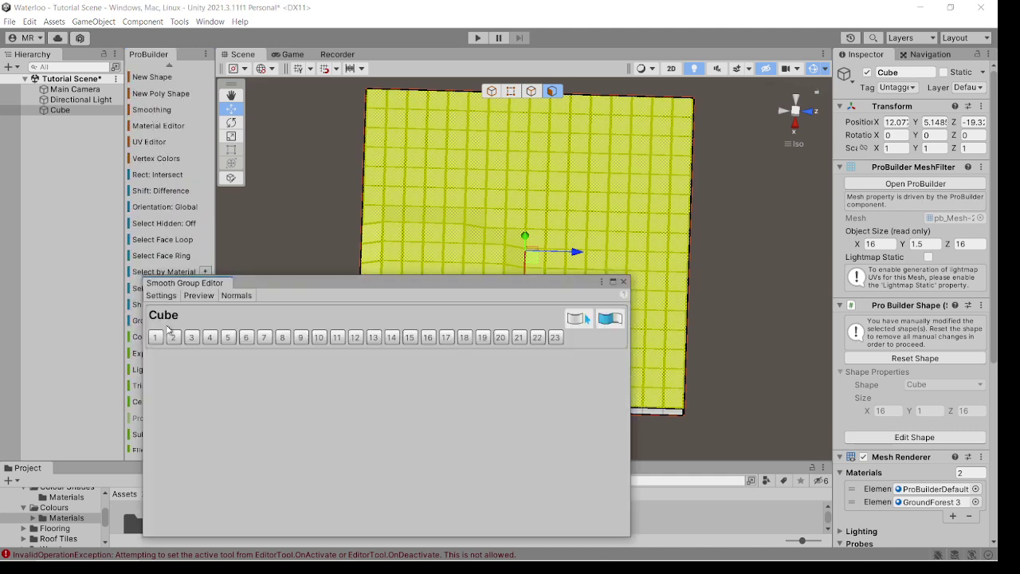
left_click(156, 338)
left_click(614, 312)
left_click(623, 282)
Clear the face selection and examine the smoothed plateau slopes from several angles
right_click_drag(724, 381, 714, 229)
left_click(707, 299)
right_click_drag(457, 292, 465, 310)
scroll(458, 278, "up", 8)
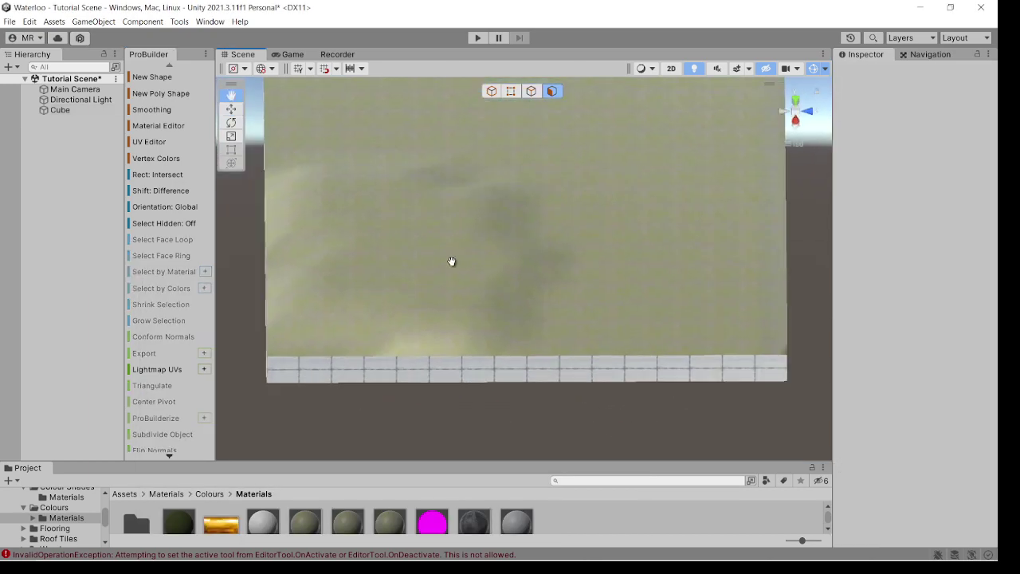
mouse_move(451, 261)
left_mouse_down("alt")
mouse_move(513, 276)
mouse_move(478, 271)
mouse_move(463, 231)
mouse_move(401, 186)
mouse_move(440, 175)
mouse_move(396, 216)
mouse_move(446, 251)
left_mouse_up("alt")
Pick individual faces on the plateau to examine the mesh grid under the smoothed surface, and clear the selection
left_click(432, 236)
left_click(431, 209)
left_click(456, 218)
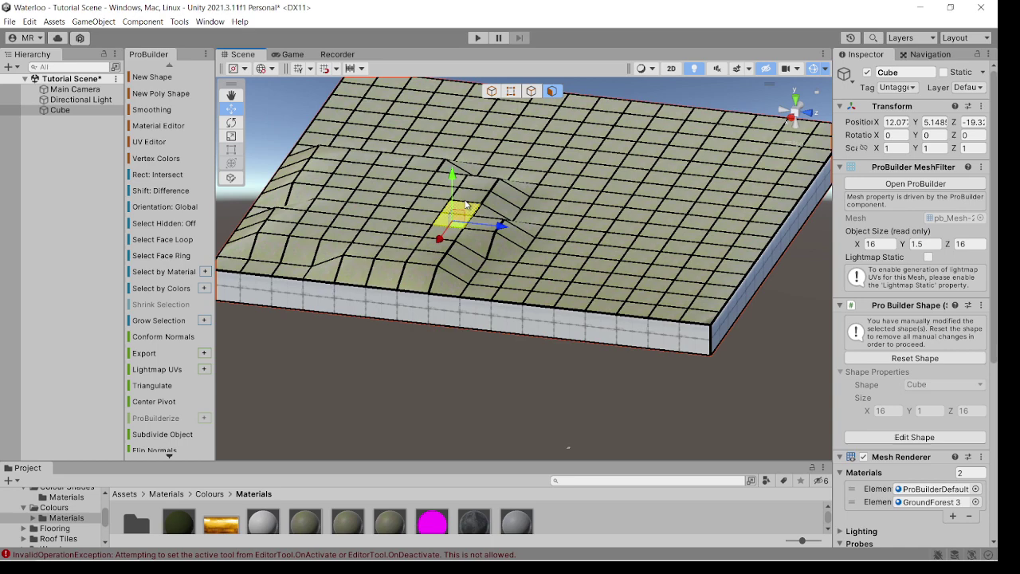
left_click(472, 199)
left_click_drag(481, 209, 498, 242, "alt")
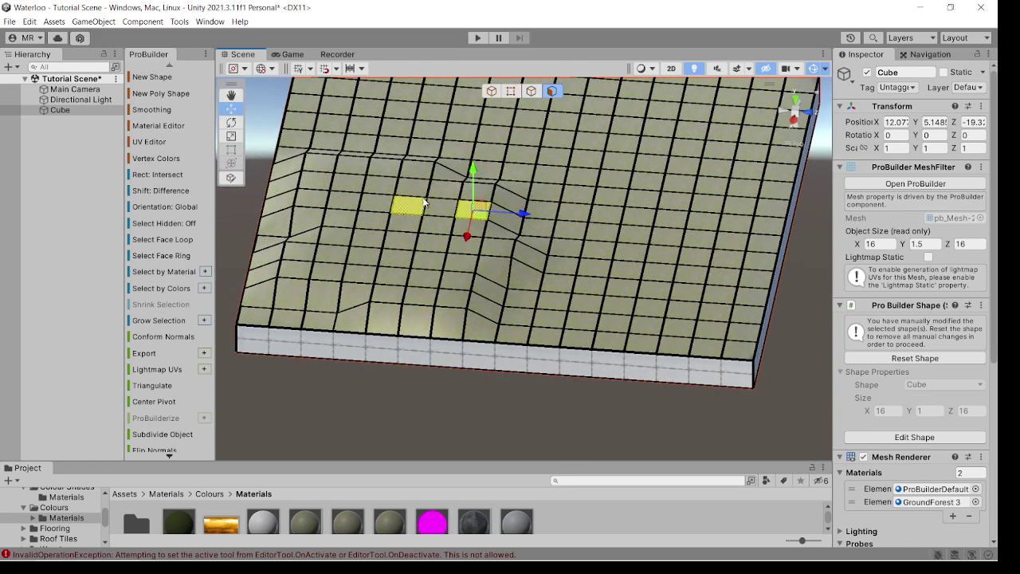
left_click_drag(438, 223, 481, 268, "alt")
scroll(510, 266, "up", 2)
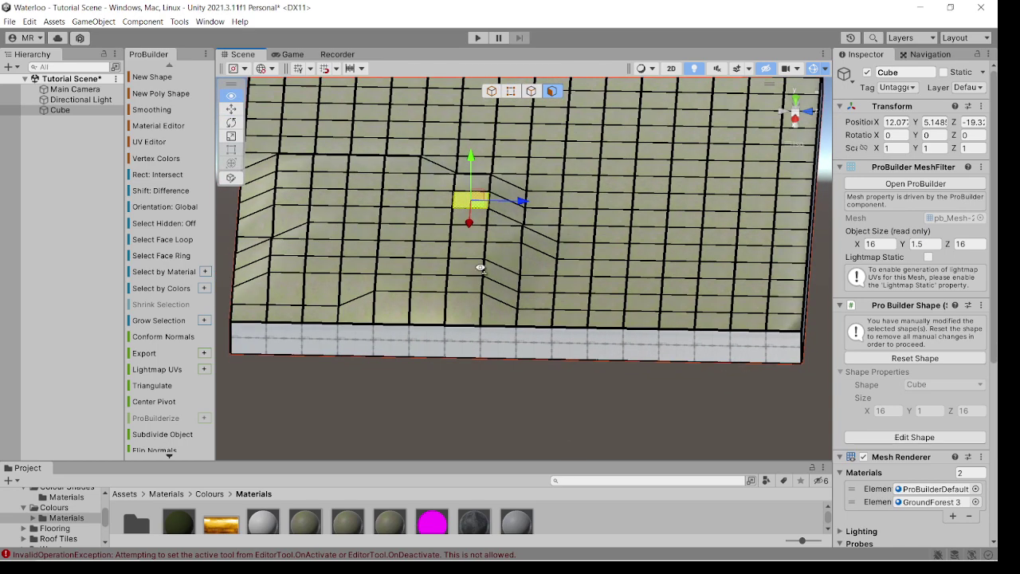
scroll(455, 268, "down", 3)
middle_click_drag(430, 268, 528, 263)
left_click(435, 405)
left_click_drag(460, 369, 460, 387, "alt")
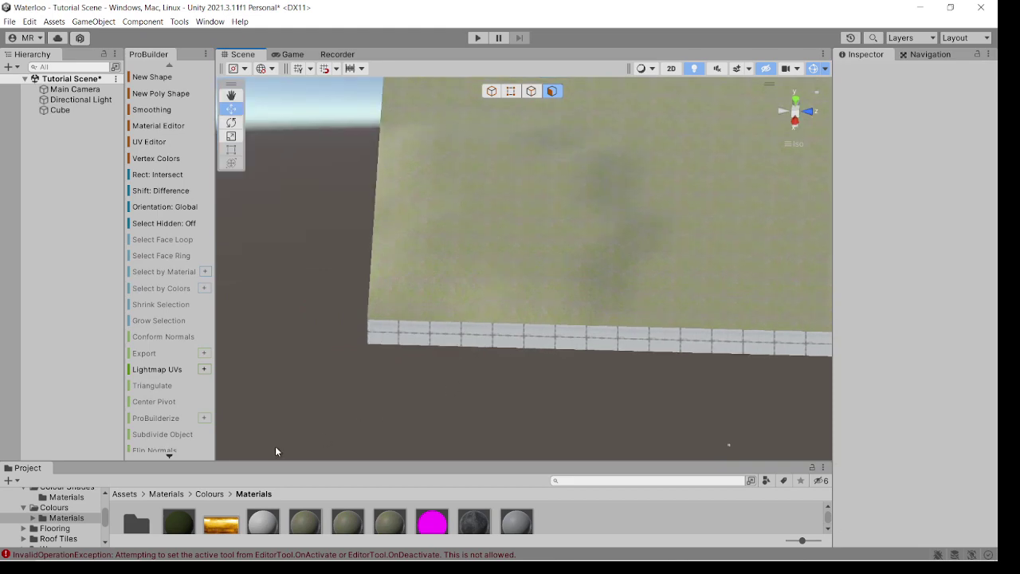
Find the Hougoumont building prefab in the project's Prefabs folder and place it in the scene over the terrain
scroll(60, 520, "down", 4)
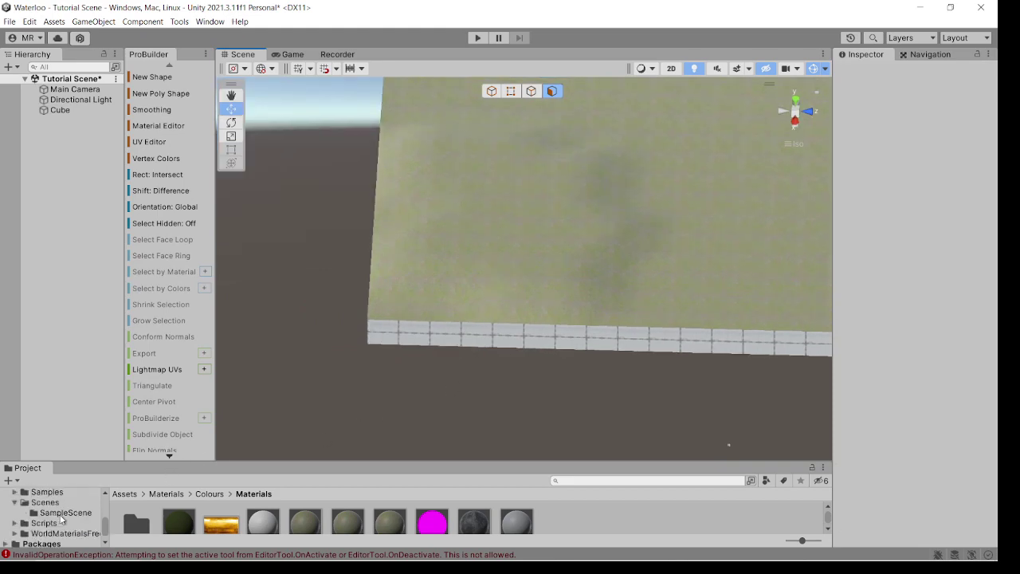
scroll(61, 518, "up", 3)
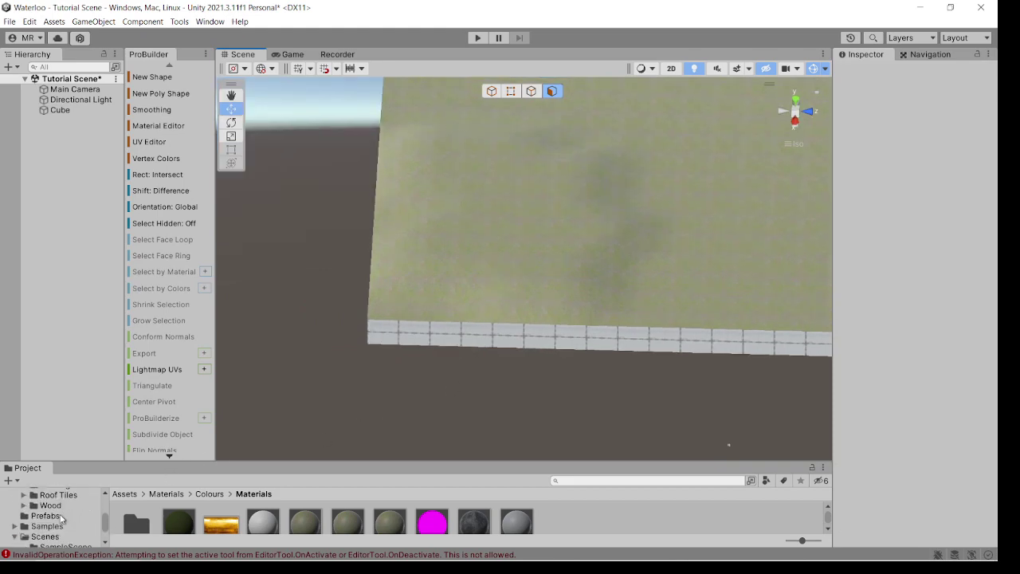
left_click(47, 516)
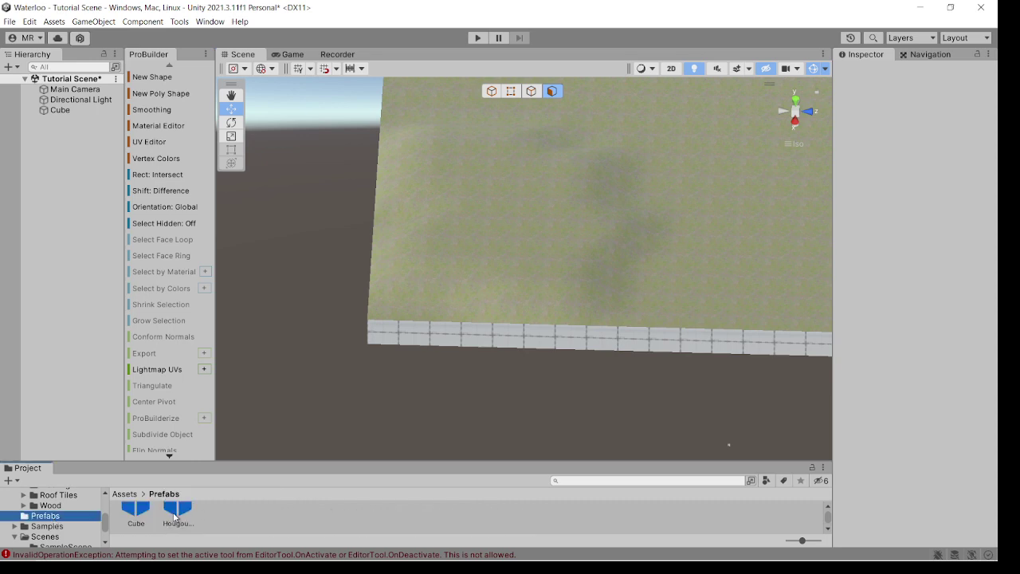
left_click_drag(182, 512, 506, 141)
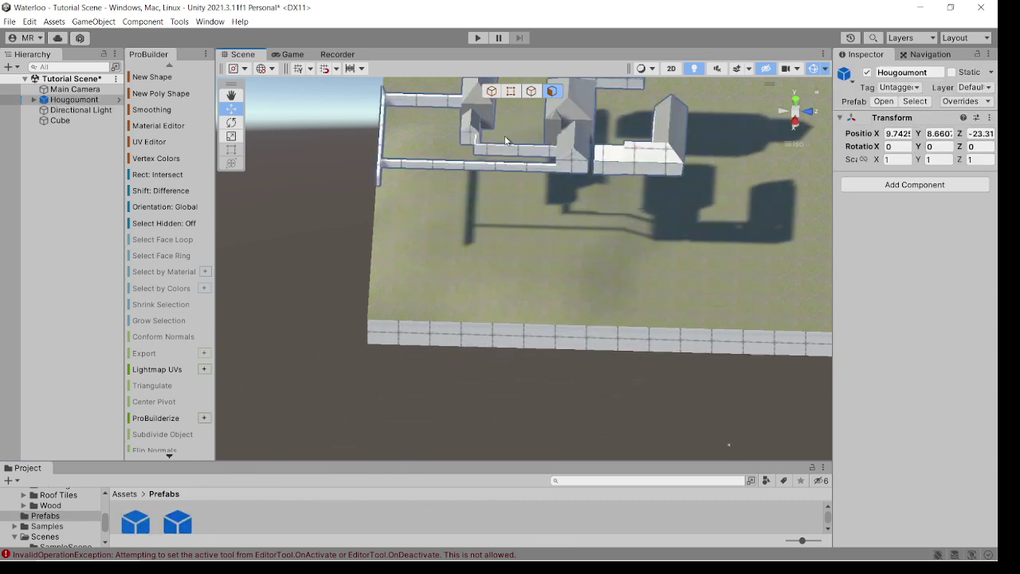
Switch to object selection and scale the Hougoumont prefab uniformly down to about 0.284
left_click(492, 91)
left_click(231, 135)
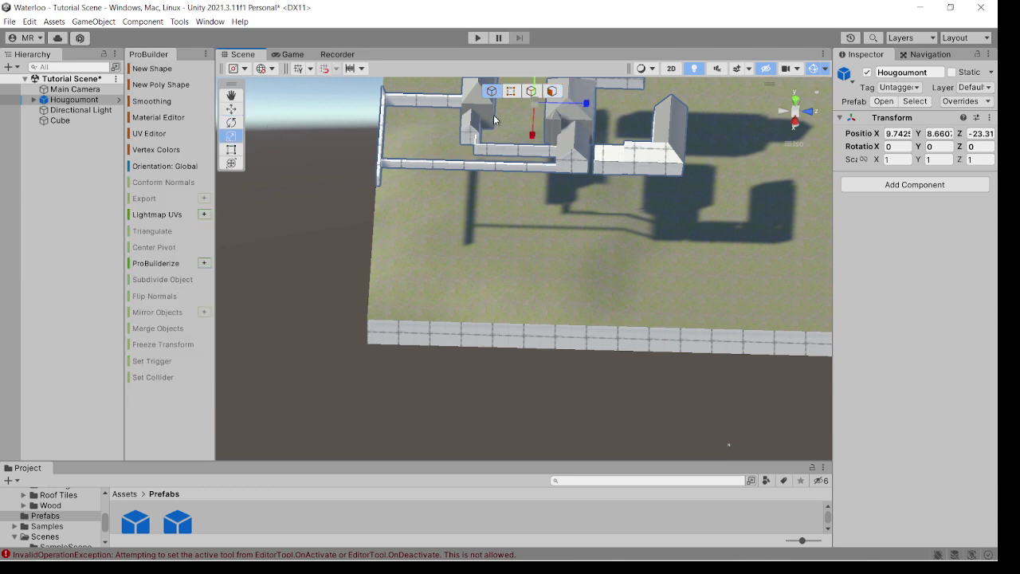
left_click_drag(538, 103, 510, 122)
right_click_drag(512, 146, 588, 118)
Move the Hougoumont prefab down onto the raised plateau, at a height of about Y 5.81
left_click(231, 109)
left_click_drag(483, 132, 505, 159, "alt")
middle_click_drag(506, 159, 499, 173)
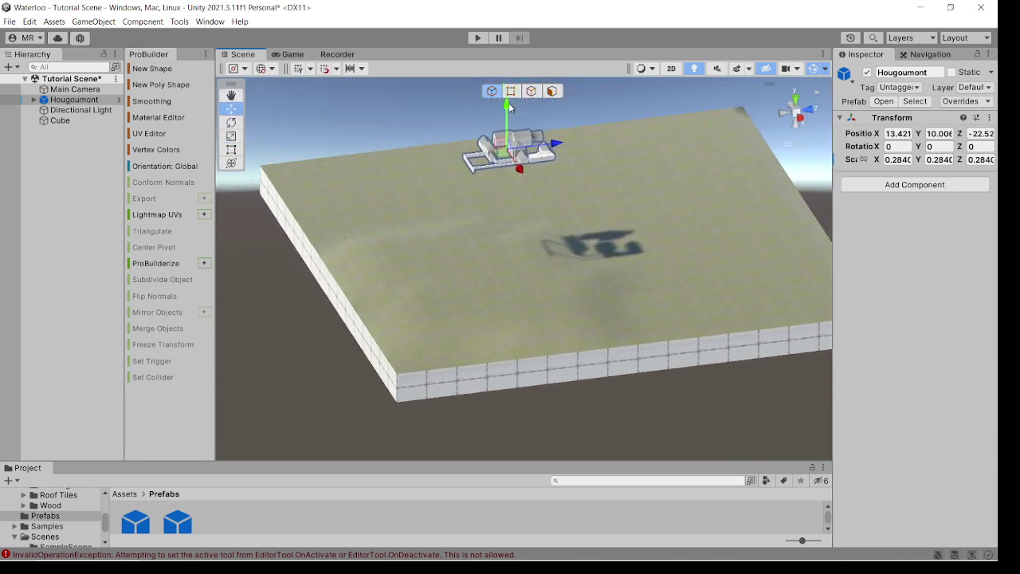
left_click_drag(509, 106, 489, 224)
left_click_drag(549, 263, 550, 262)
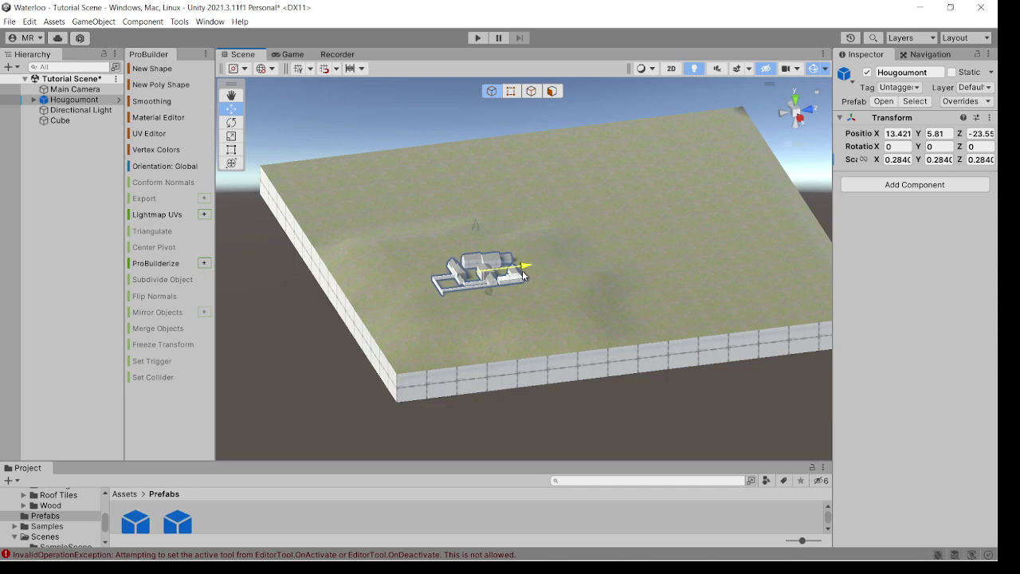
Deselect the prefab and examine from several angles how the buildings sit on the smoothed terrain
left_click(696, 428)
left_click_drag(697, 428, 519, 351, "alt")
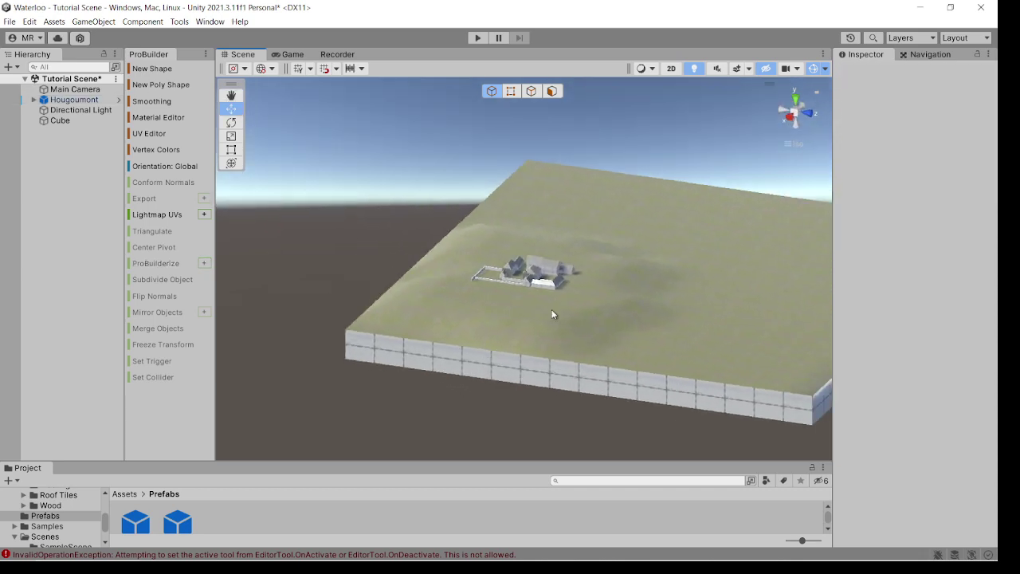
scroll(551, 311, "up", 3)
left_click_drag(547, 305, 620, 273, "alt")
scroll(540, 295, "up", 5)
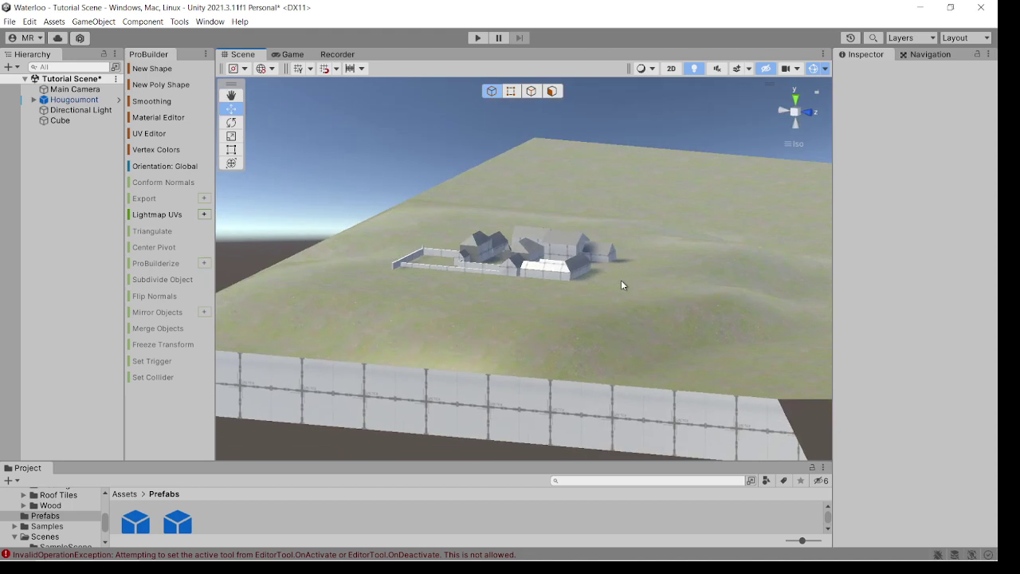
left_click_drag(649, 314, 512, 391, "alt")
left_click_drag(427, 407, 476, 380, "alt")
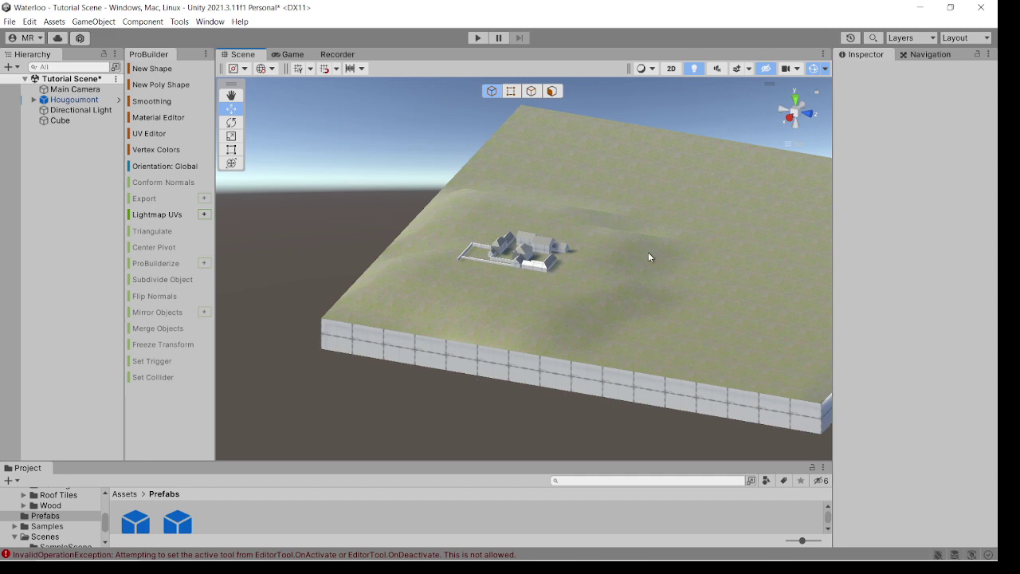
left_click_drag(622, 266, 603, 278, "alt")
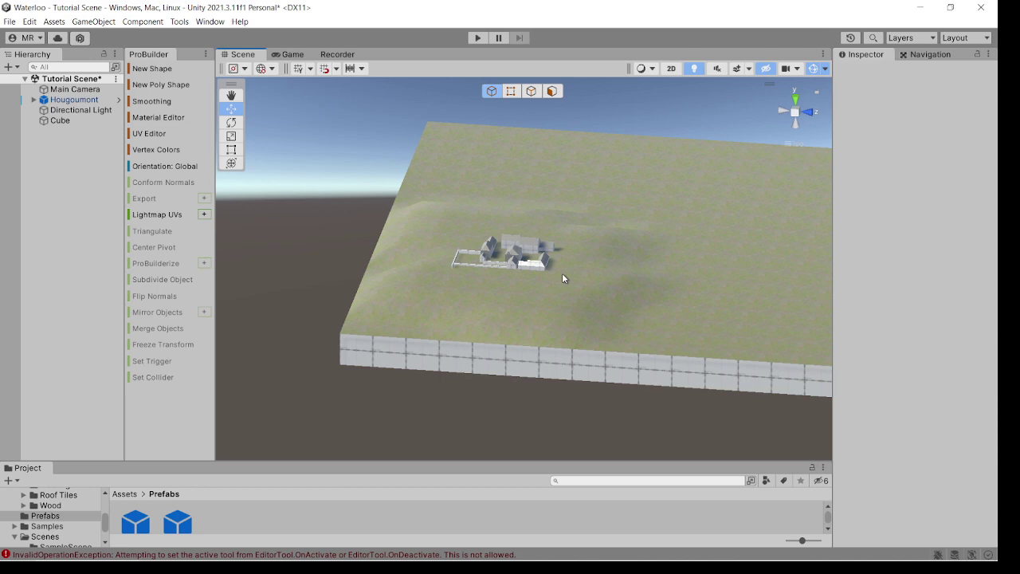
left_click_drag(506, 316, 550, 319, "alt")
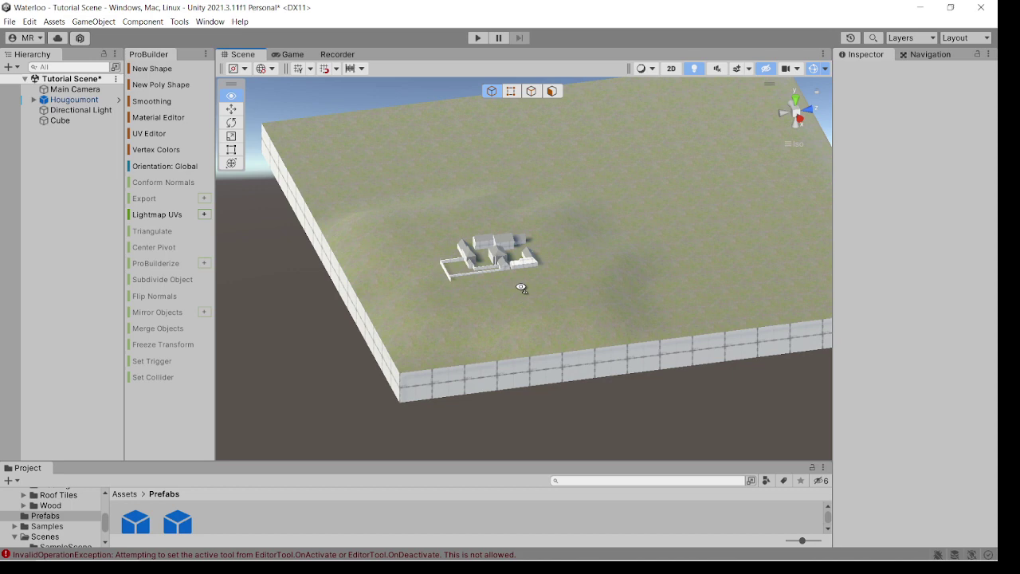
left_click_drag(518, 287, 592, 227, "alt")
left_click_drag(656, 238, 611, 236, "alt")
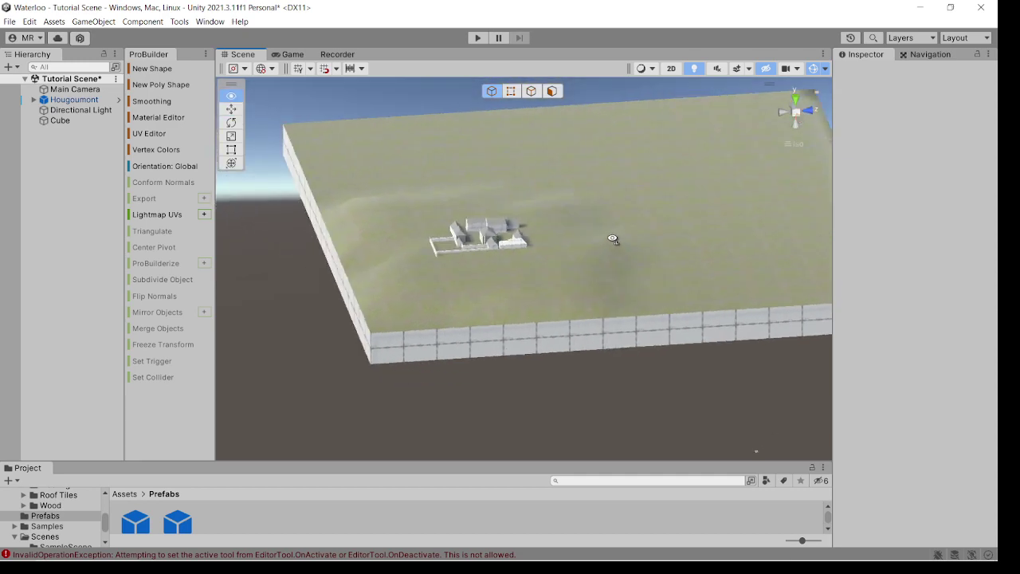